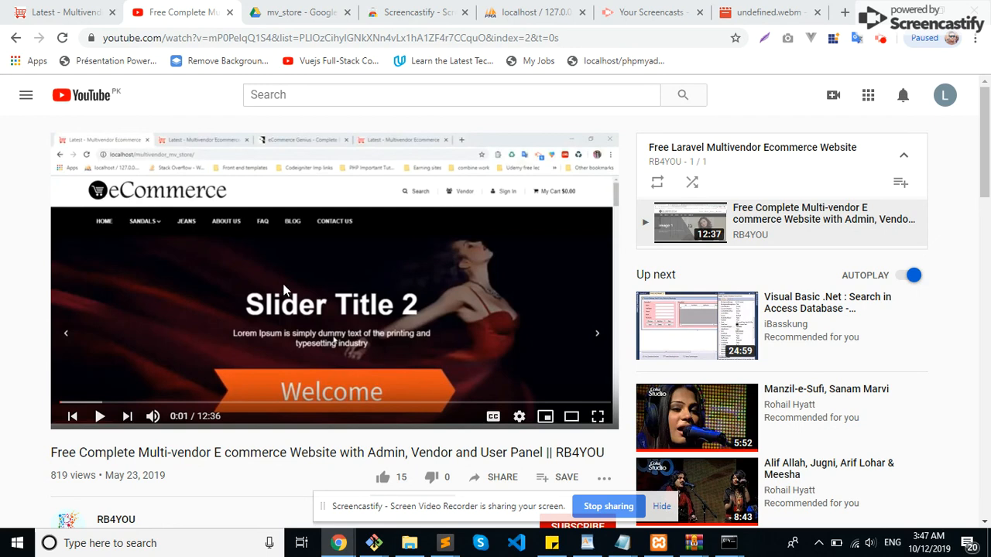
Step: Briefly play the multi-vendor e-commerce demo video, and view the local store homepage at mv_store.dev.com
{"action": "left_click", "coordinate": [358, 303]}
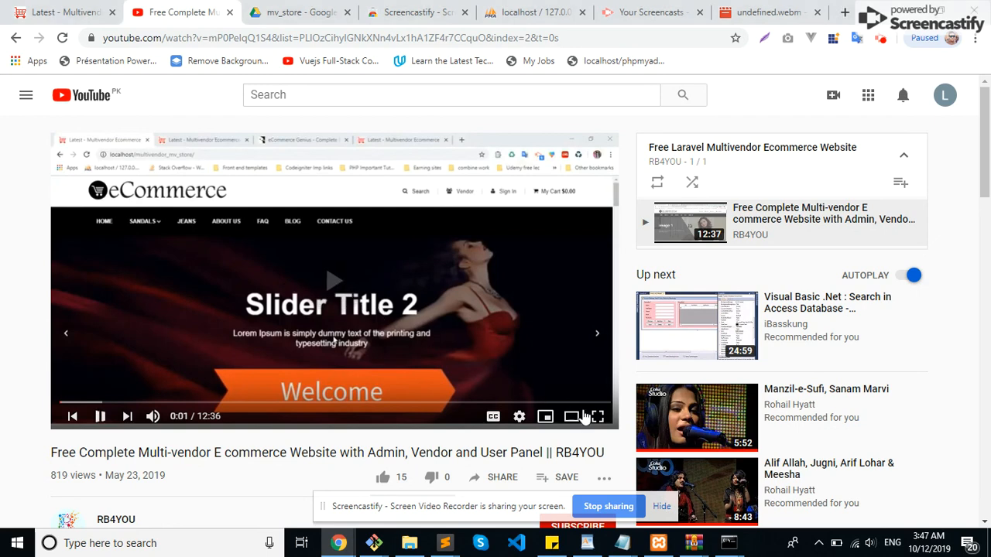
{"action": "left_click", "coordinate": [330, 310]}
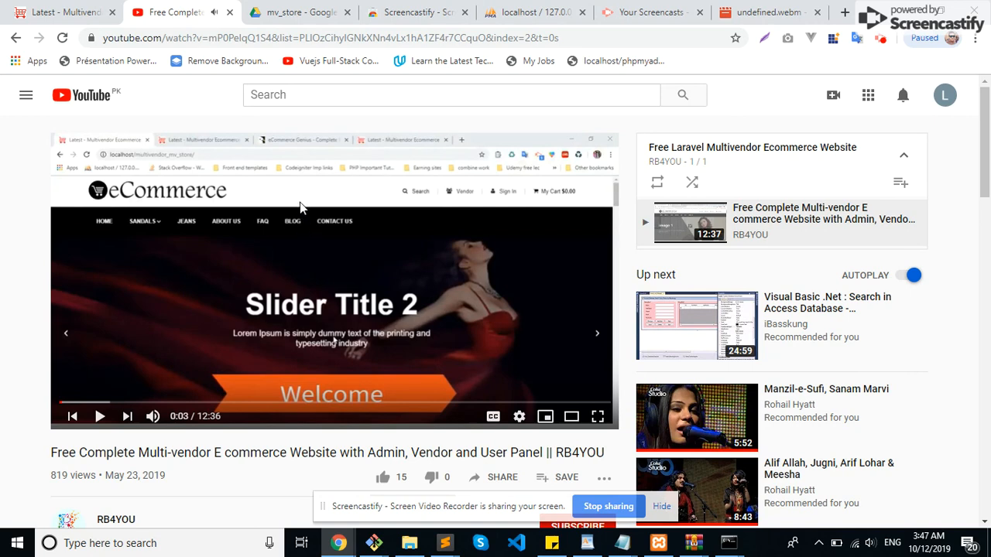
{"action": "left_click", "coordinate": [59, 17]}
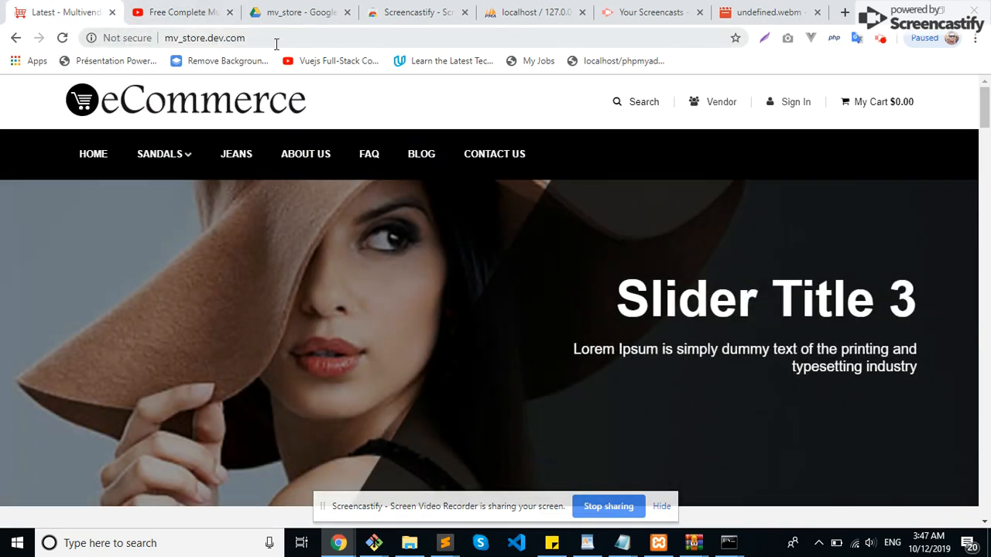
{"action": "left_click", "coordinate": [275, 41]}
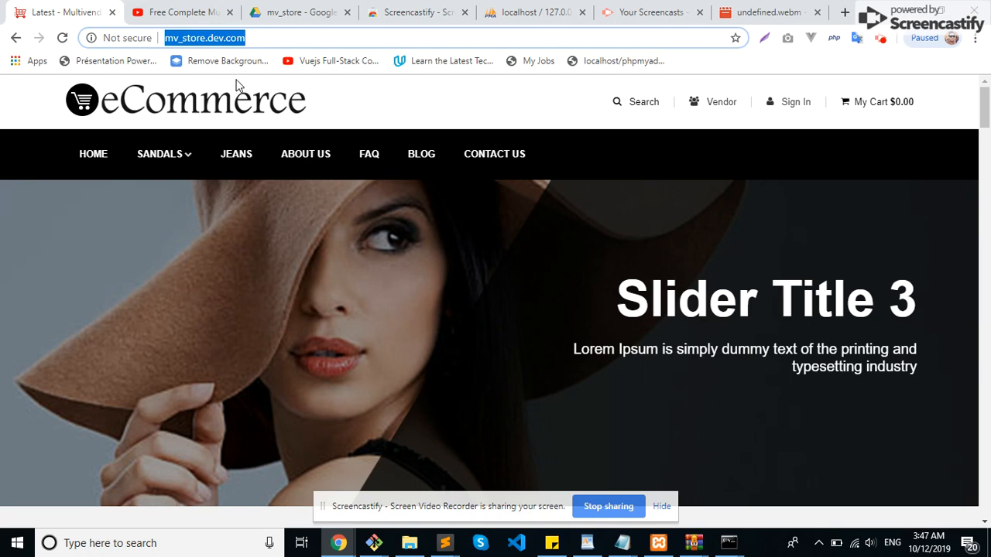
Step: Open localhost/phpmyadmin and check the Apache and MySQL services in the XAMPP Control Panel
{"action": "left_click", "coordinate": [511, 22]}
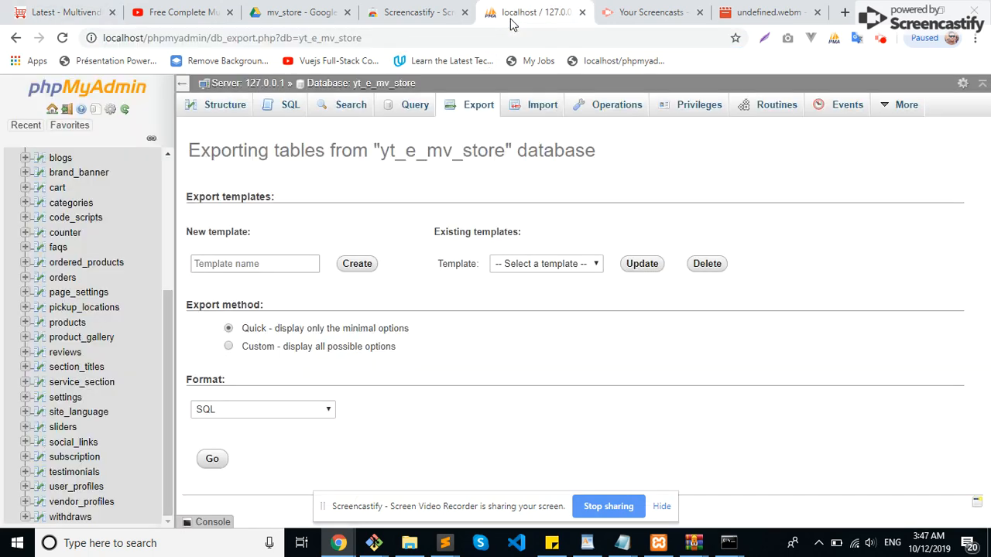
{"action": "left_click", "coordinate": [392, 43]}
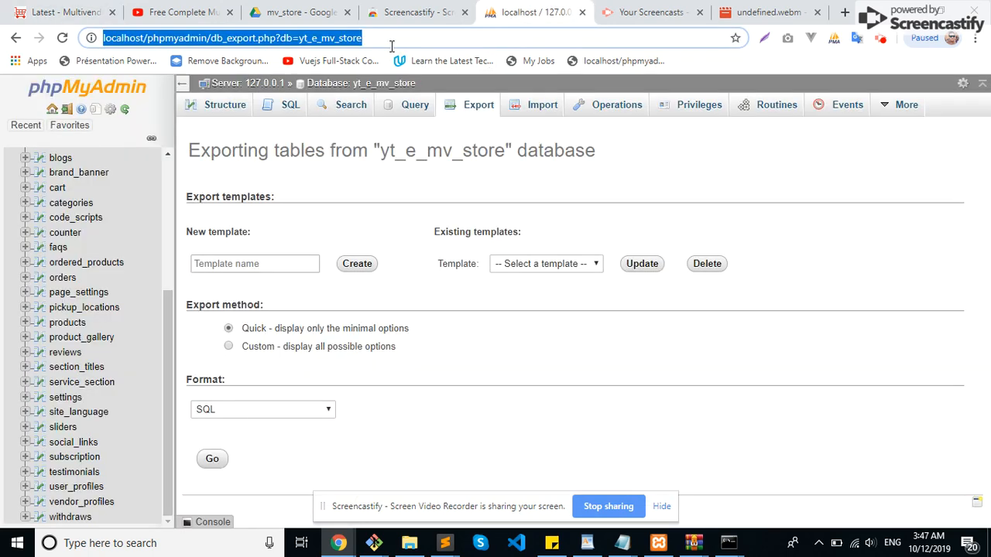
{"action": "type", "text": "lo"}
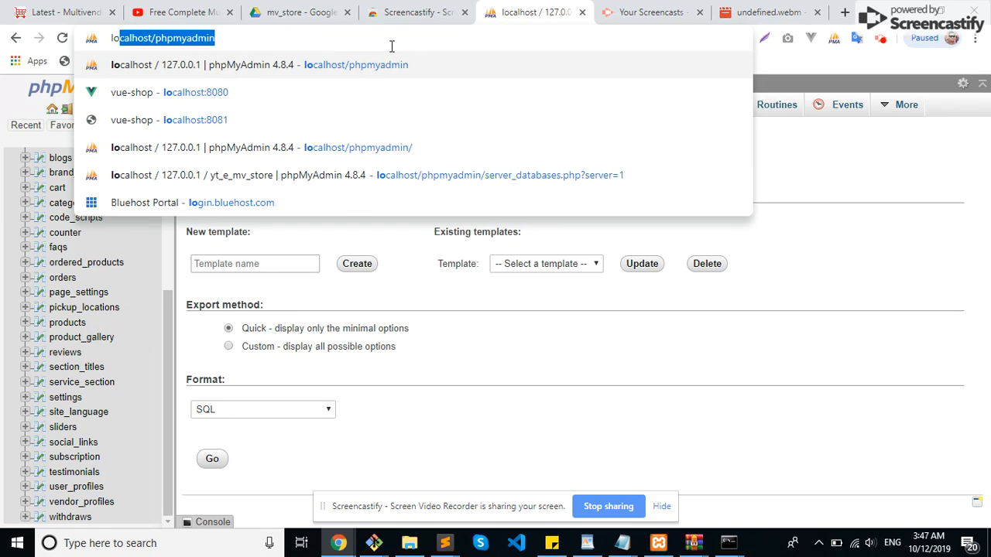
{"action": "key", "text": "Return"}
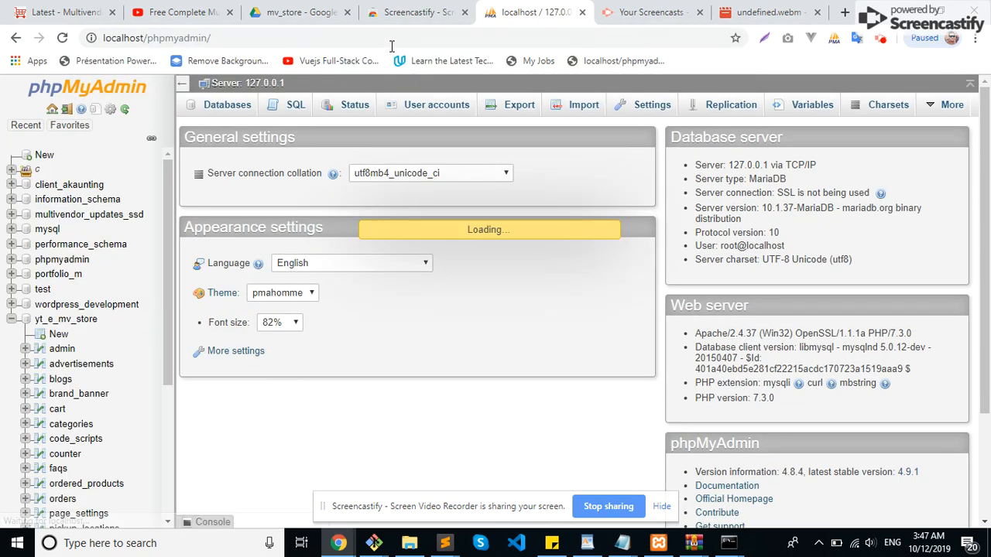
{"action": "left_click", "coordinate": [657, 544]}
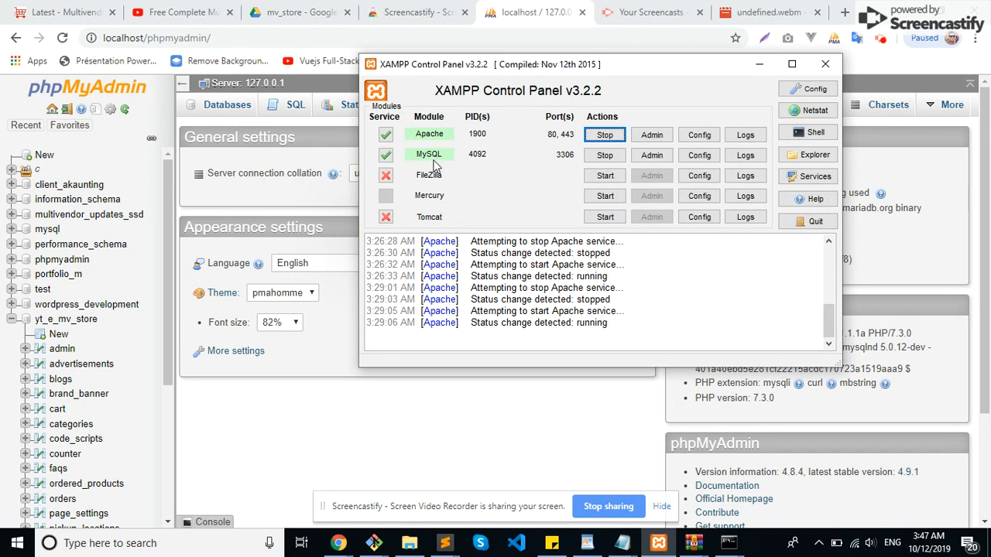
{"action": "left_click", "coordinate": [758, 67]}
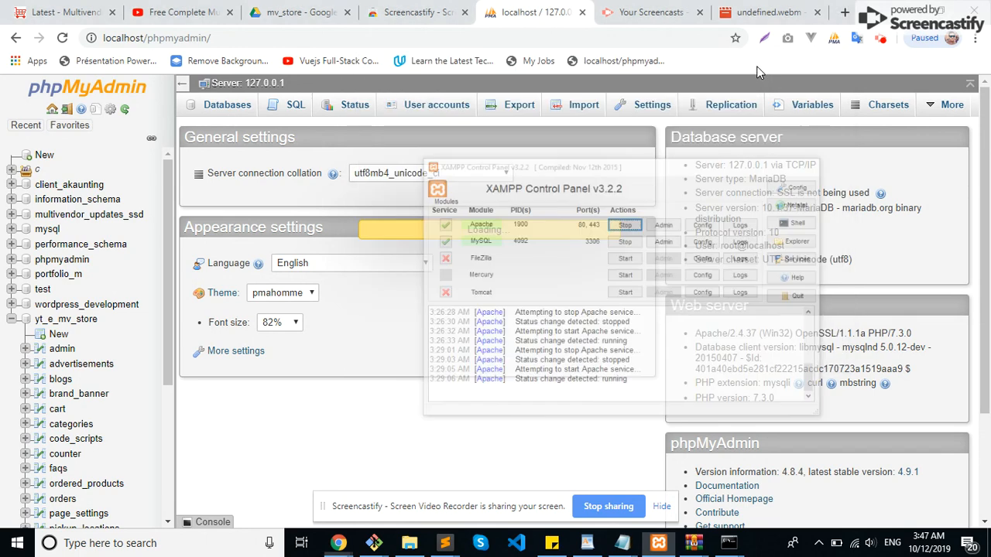
Step: Open the yt_e_mv_store database in phpMyAdmin and collapse its table list in the database tree
{"action": "scroll", "coordinate": [101, 184], "scroll_direction": "down", "scroll_amount": 3}
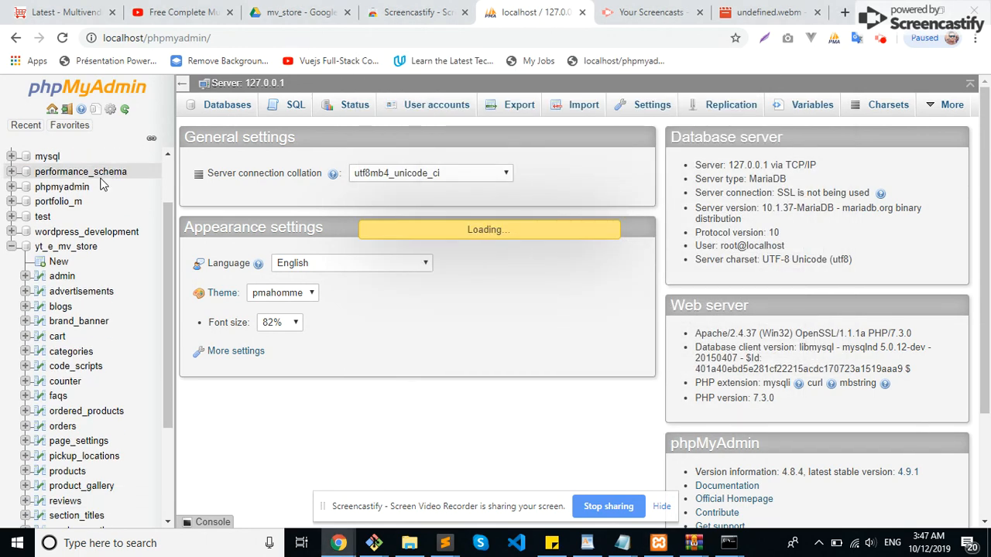
{"action": "scroll", "coordinate": [99, 207], "scroll_direction": "up", "scroll_amount": 3}
{"action": "scroll", "coordinate": [78, 254], "scroll_direction": "down", "scroll_amount": 1}
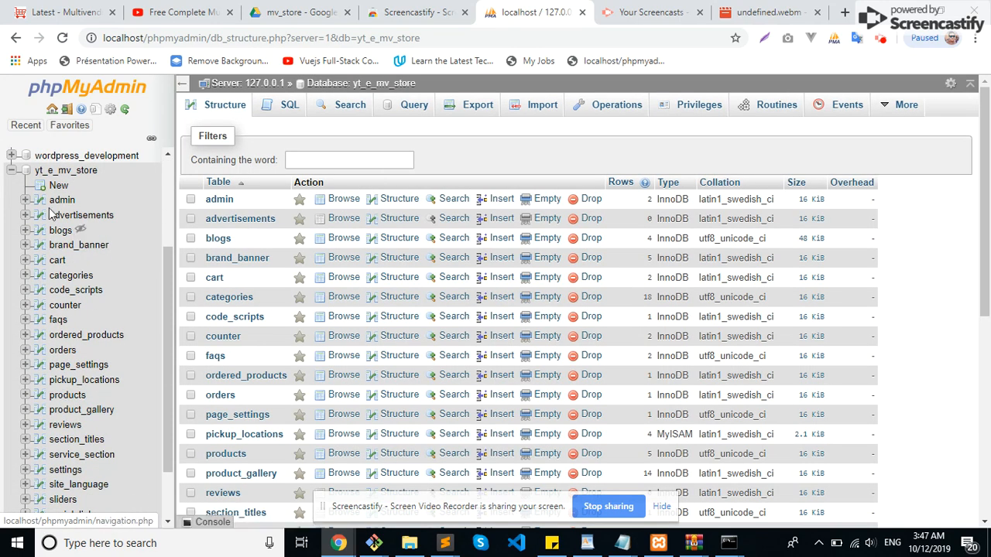
{"action": "left_click", "coordinate": [11, 170]}
{"action": "left_click", "coordinate": [53, 323]}
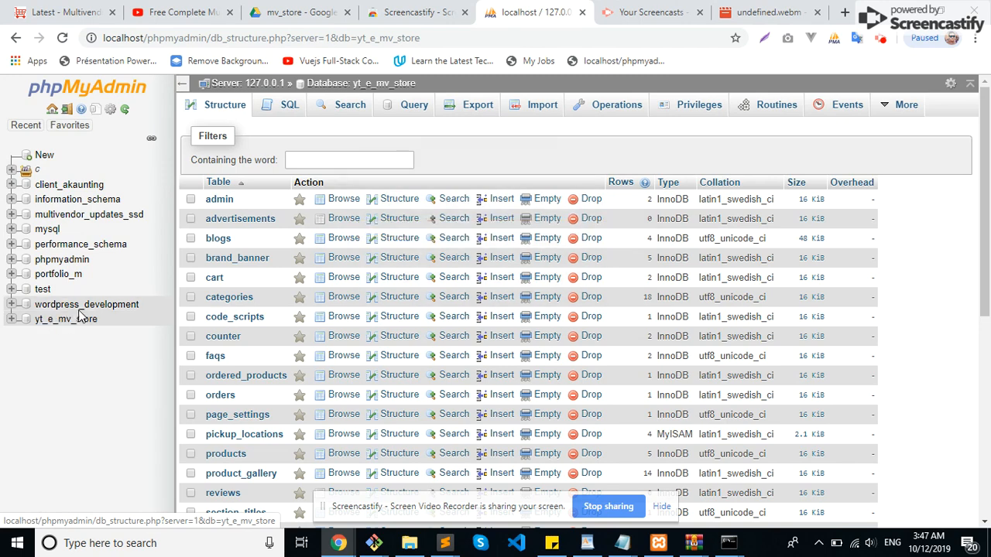
Step: Start an import into the yt_e_mv_store database and browse to the htdocs folder for the file
{"action": "left_click", "coordinate": [531, 112]}
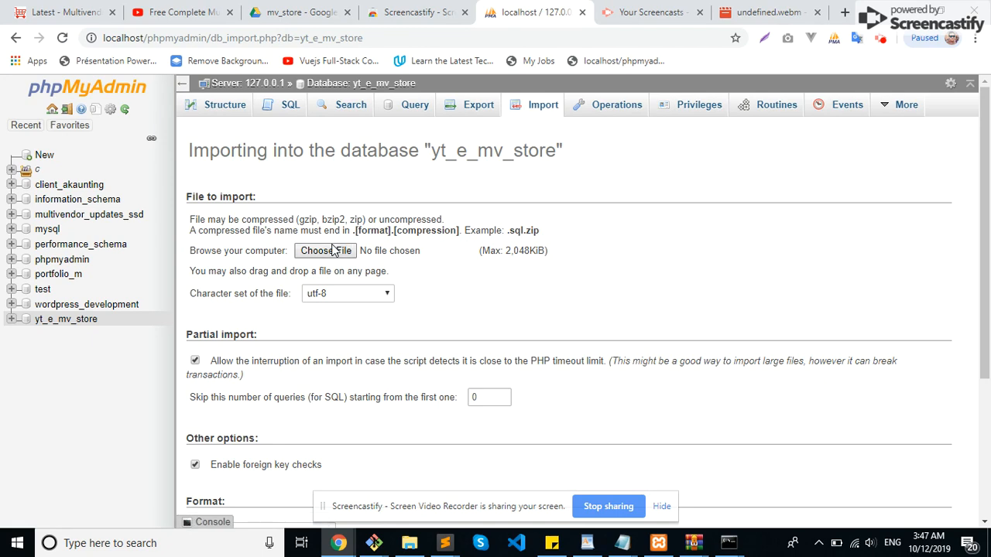
{"action": "left_click", "coordinate": [326, 250]}
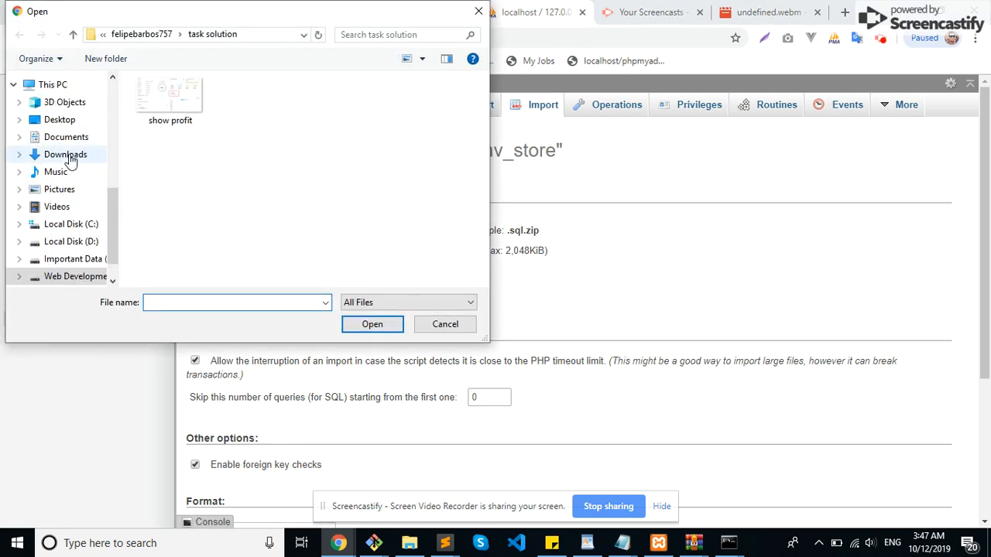
{"action": "scroll", "coordinate": [70, 160], "scroll_direction": "down", "scroll_amount": 1}
{"action": "scroll", "coordinate": [70, 160], "scroll_direction": "up", "scroll_amount": 1}
{"action": "scroll", "coordinate": [62, 132], "scroll_direction": "up", "scroll_amount": 4}
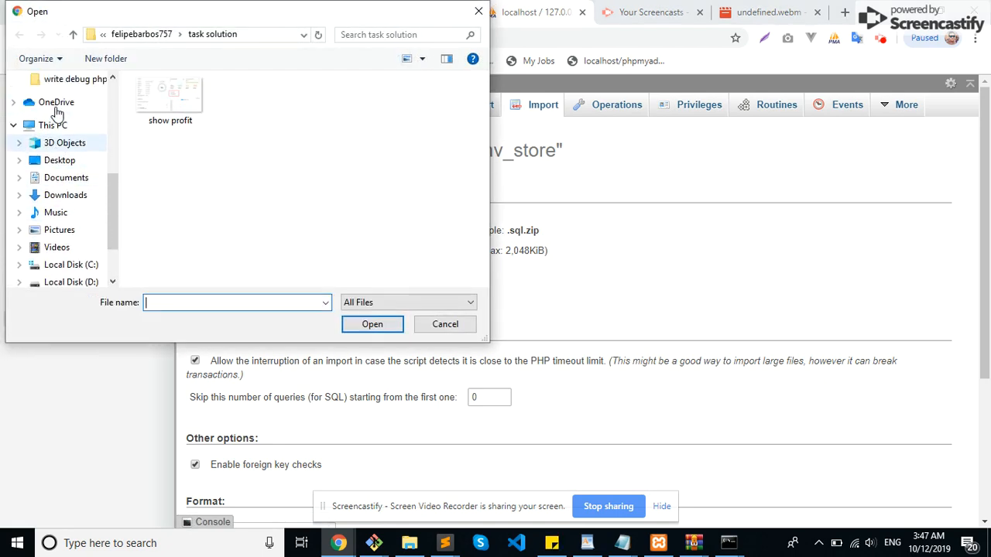
{"action": "scroll", "coordinate": [56, 114], "scroll_direction": "up", "scroll_amount": 1}
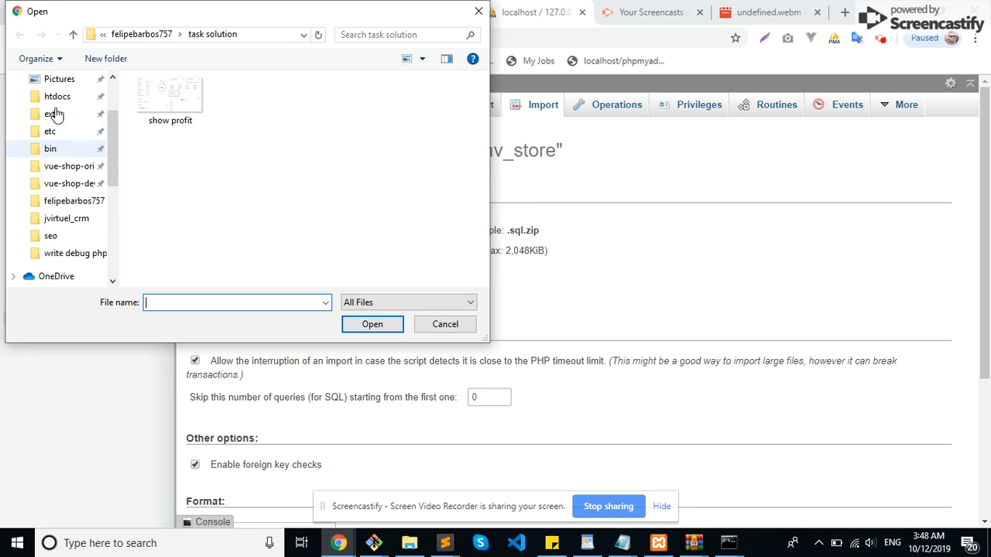
{"action": "left_click", "coordinate": [58, 96]}
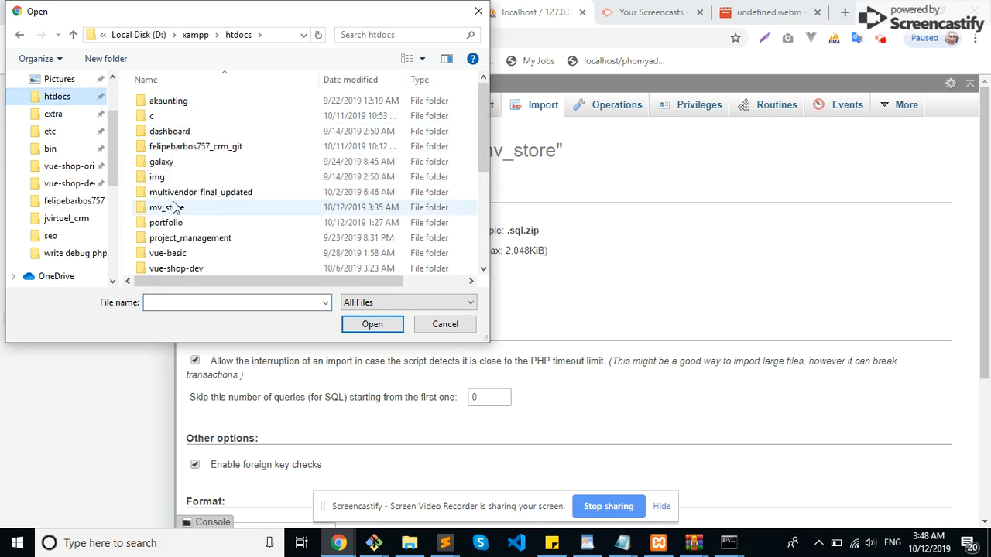
Step: Choose yt_e_mv_store.sql from the mv_store project folder as the import file and review the import options
{"action": "scroll", "coordinate": [169, 206], "scroll_direction": "down", "scroll_amount": 4}
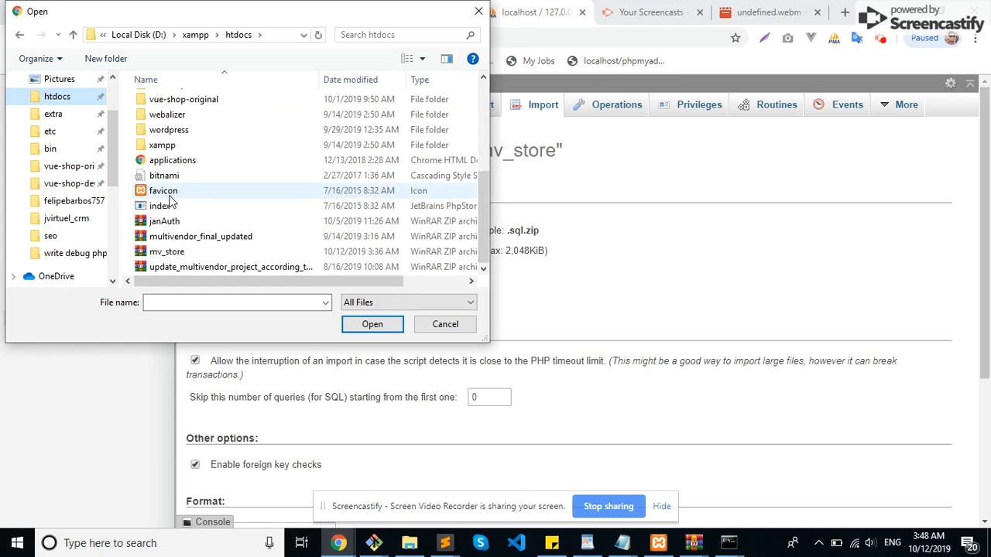
{"action": "left_click", "coordinate": [176, 251]}
{"action": "scroll", "coordinate": [181, 235], "scroll_direction": "up", "scroll_amount": 3}
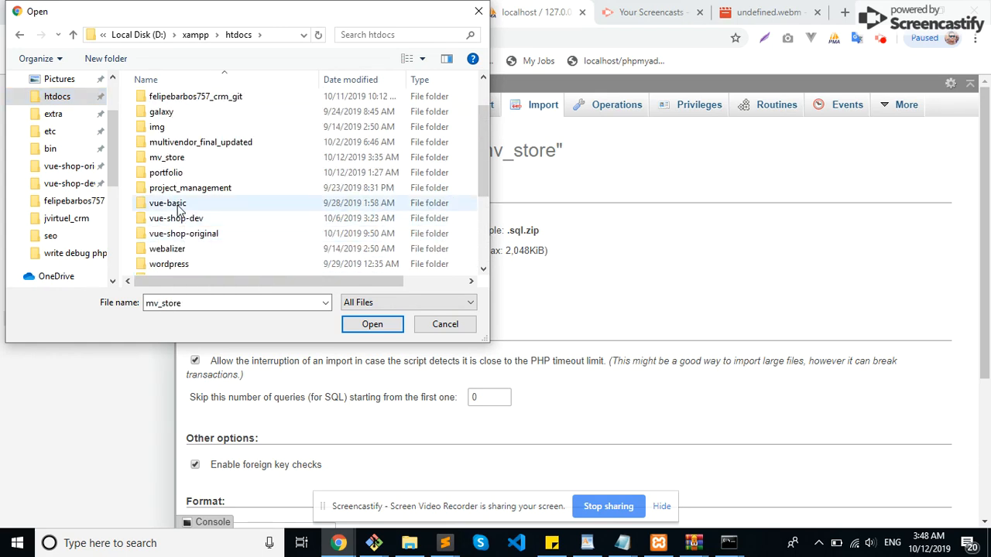
{"action": "double_click", "coordinate": [167, 158]}
{"action": "double_click", "coordinate": [188, 224]}
{"action": "scroll", "coordinate": [300, 287], "scroll_direction": "down", "scroll_amount": 2}
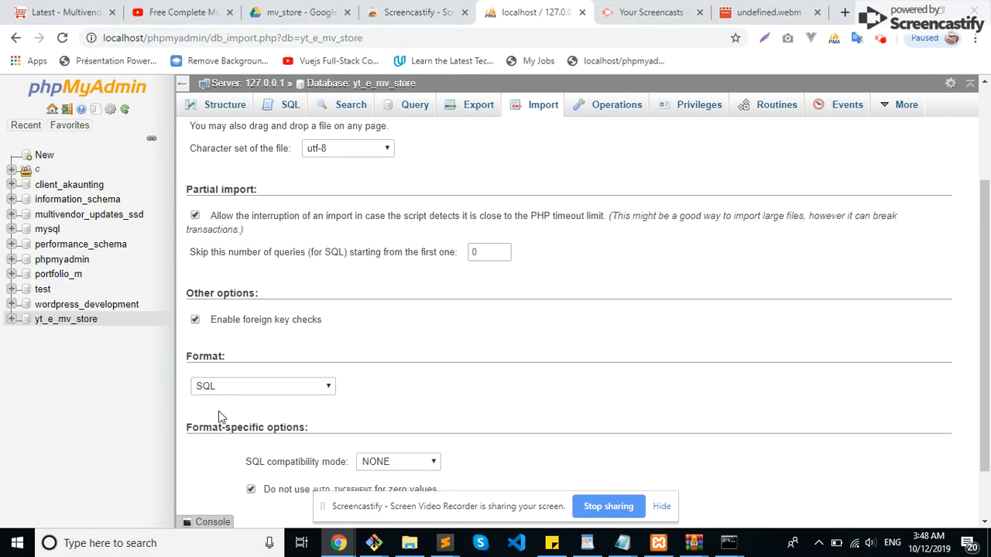
{"action": "scroll", "coordinate": [361, 317], "scroll_direction": "up", "scroll_amount": 1}
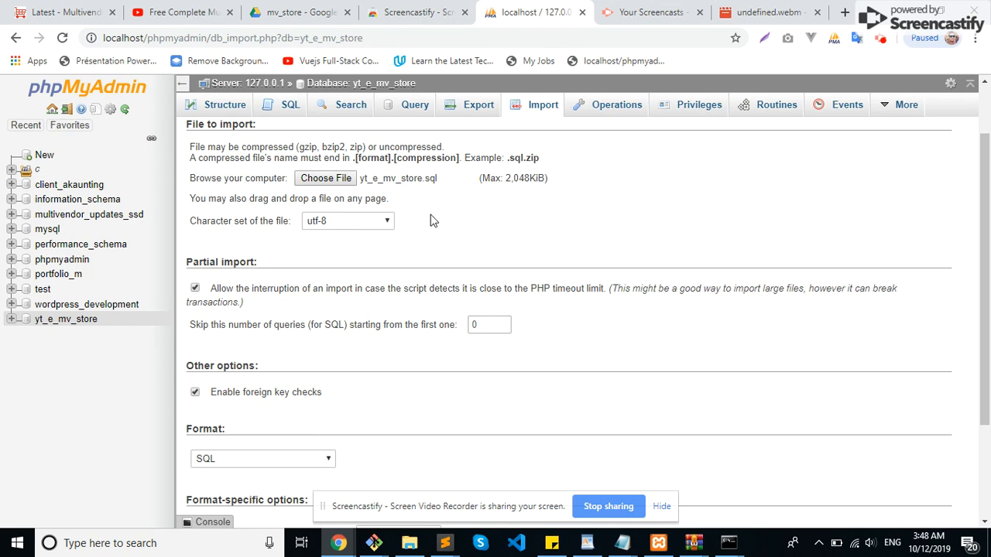
{"action": "scroll", "coordinate": [422, 219], "scroll_direction": "down", "scroll_amount": 1}
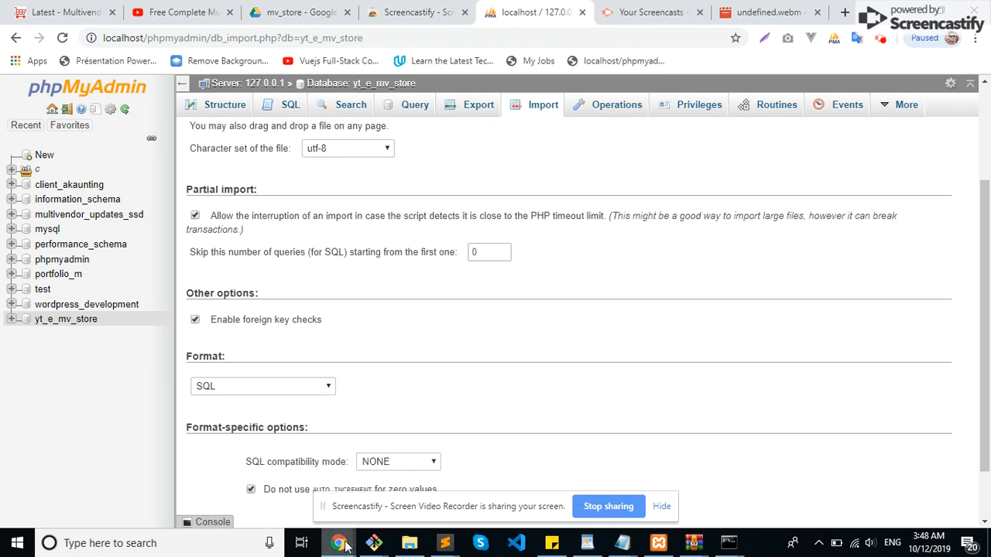
Step: Switch to File Explorer and select the yt_e_mv_store SQL script in the htdocs\mv_store folder
{"action": "left_click", "coordinate": [410, 543]}
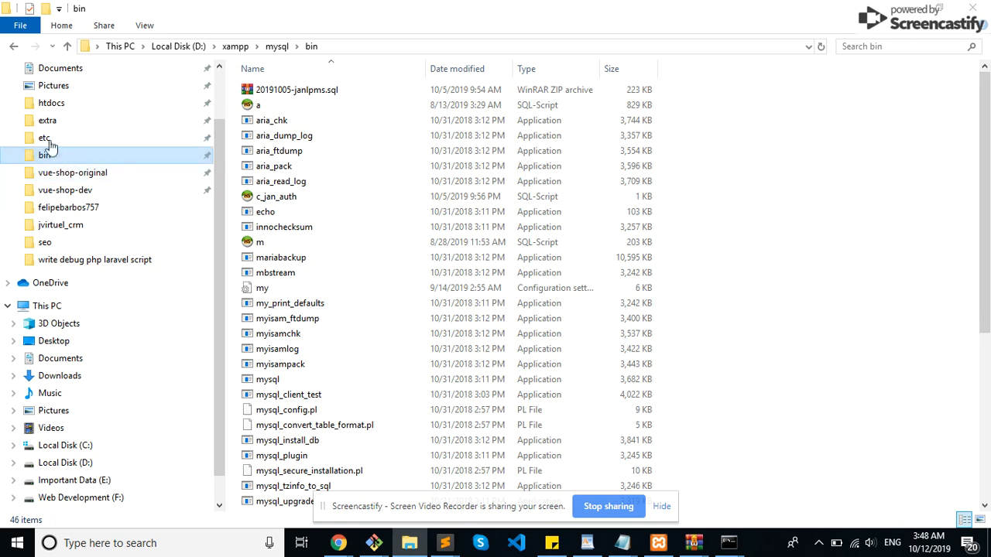
{"action": "left_click", "coordinate": [60, 103]}
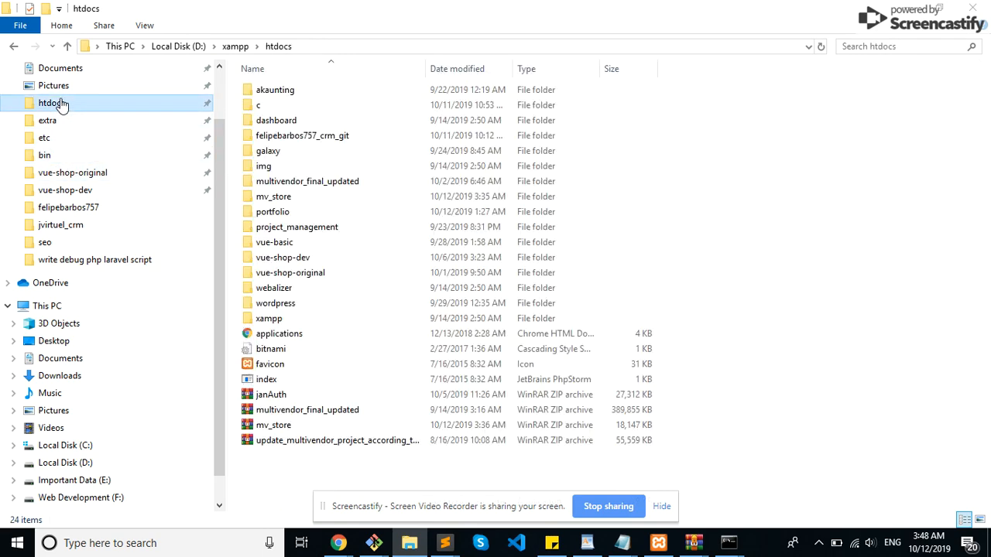
{"action": "double_click", "coordinate": [283, 197]}
{"action": "left_click", "coordinate": [281, 214]}
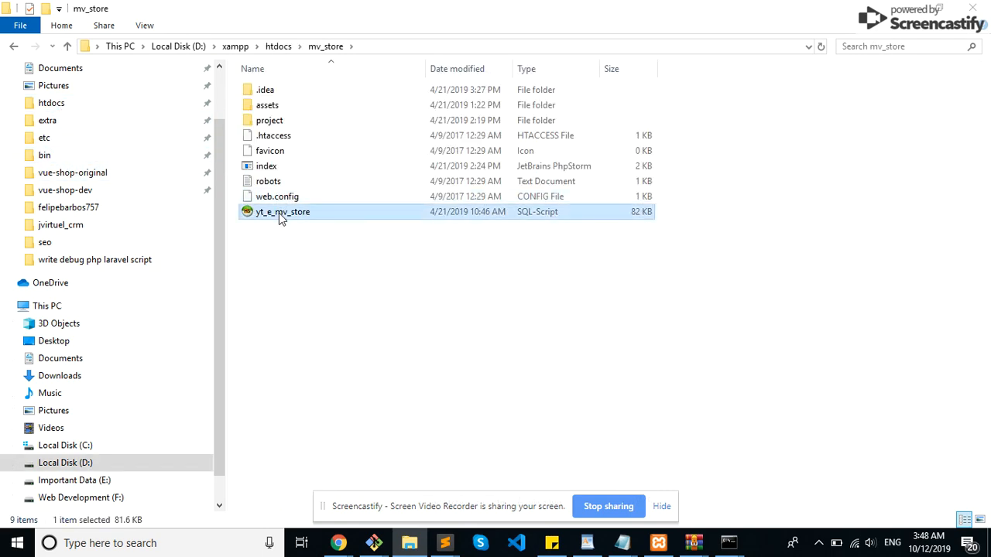
Step: Go to the xampp\mysql\bin folder and select the yt_e_mv_store SQL script there
{"action": "left_click", "coordinate": [62, 153]}
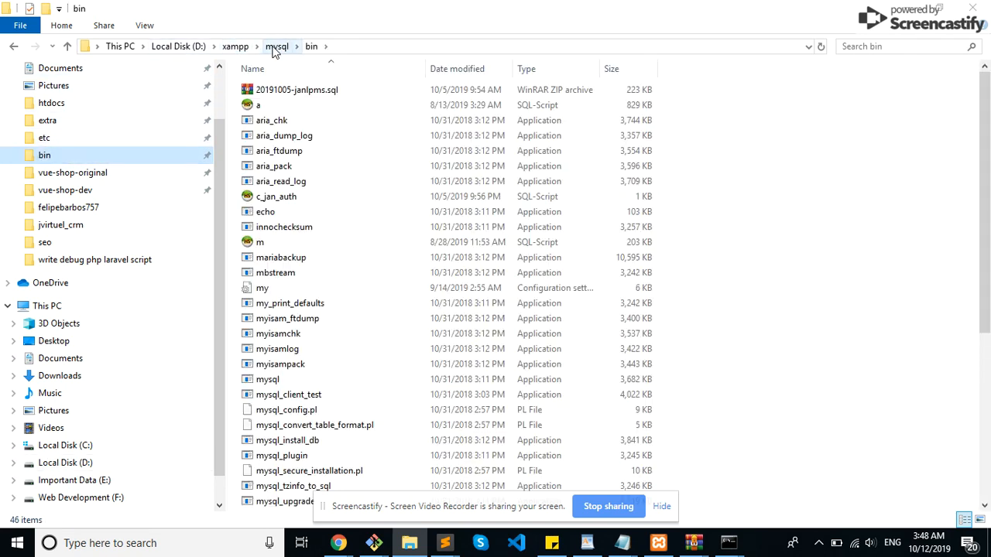
{"action": "left_click", "coordinate": [798, 212]}
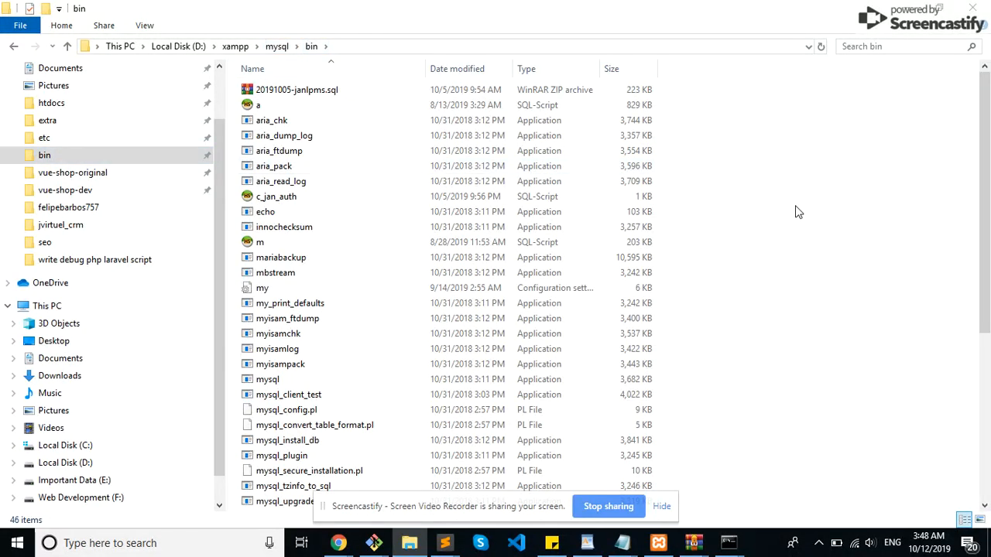
{"action": "scroll", "coordinate": [798, 288], "scroll_direction": "down", "scroll_amount": 6}
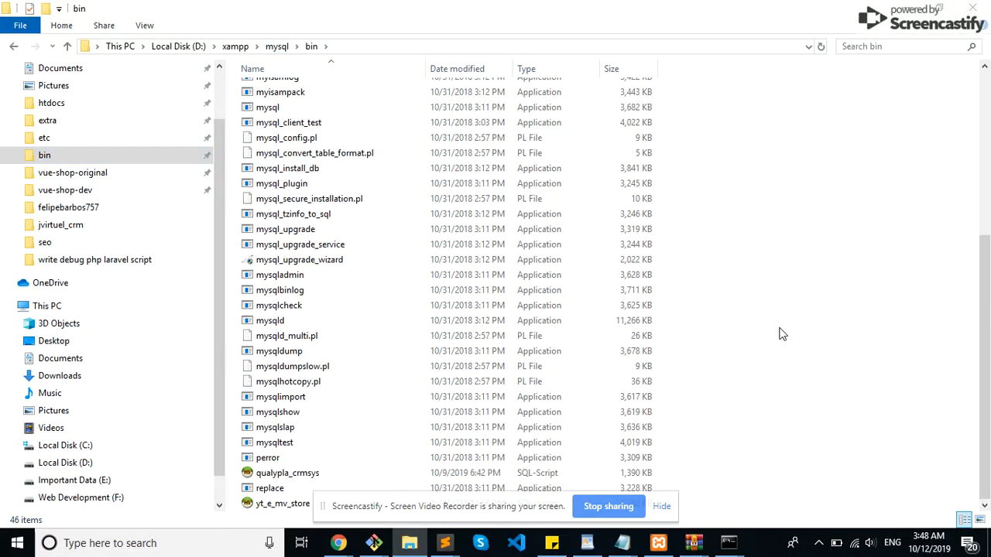
{"action": "left_click", "coordinate": [283, 504]}
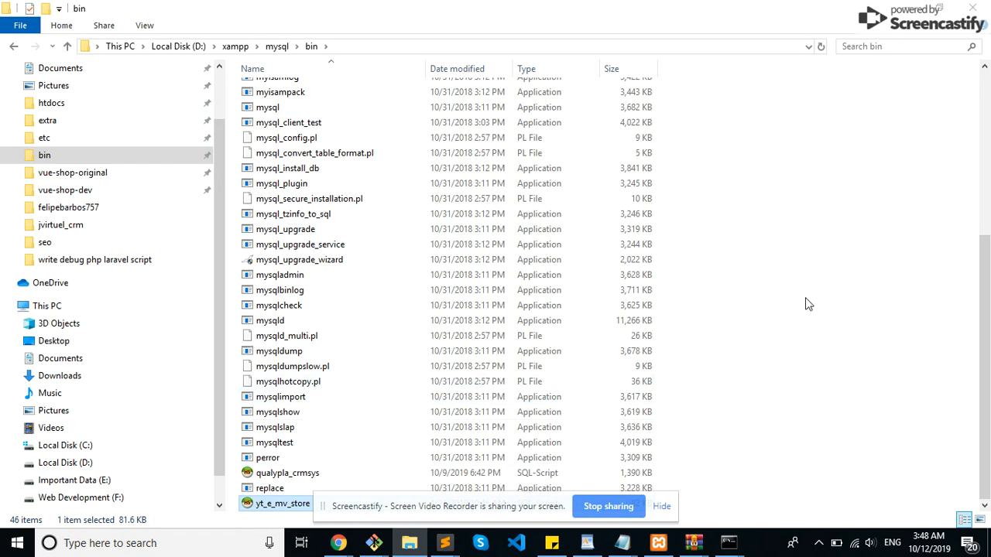
Step: Open a command prompt in the D:\xampp\mysql\bin folder
{"action": "left_click", "coordinate": [337, 48]}
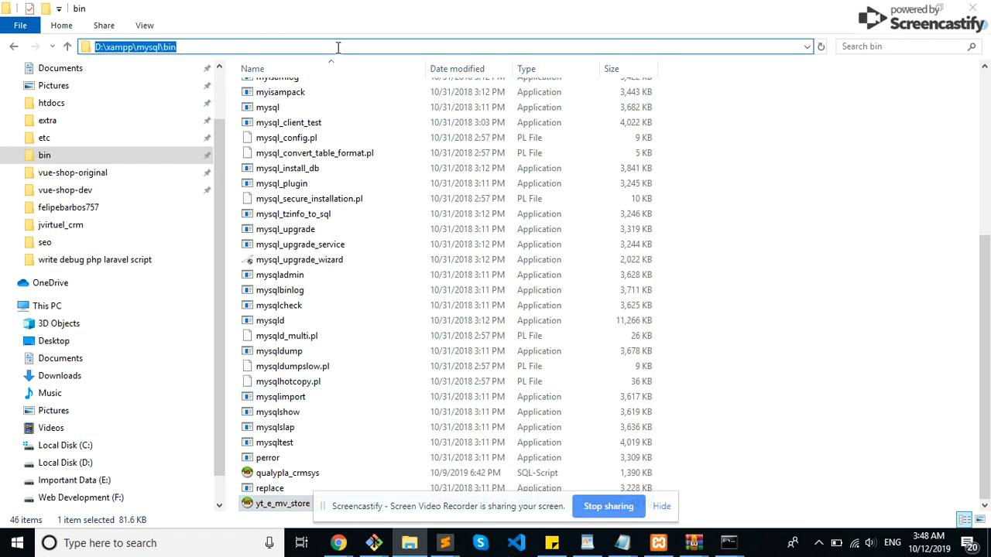
{"action": "type", "text": "cmd"}
{"action": "key", "text": "Return"}
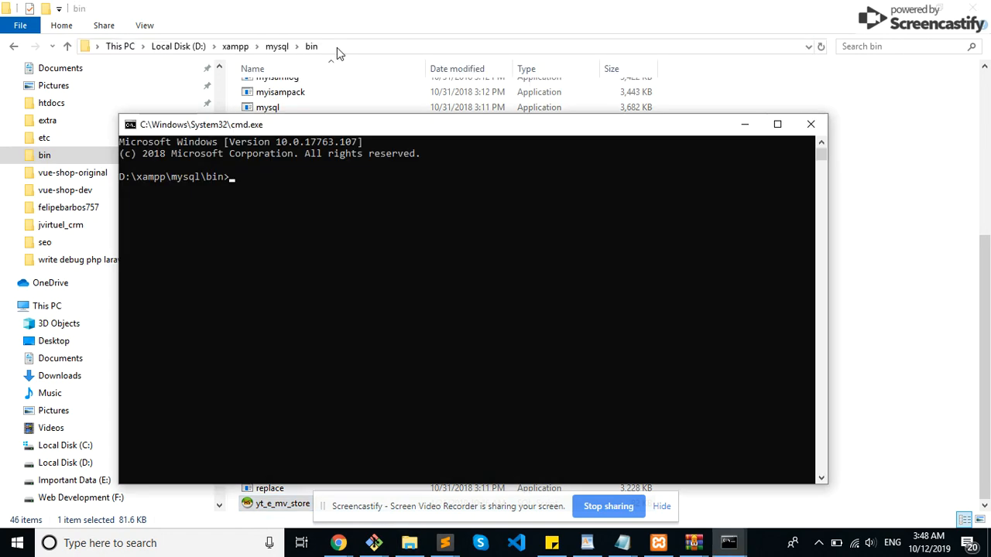
Step: Write the command-line import template "mysql -u root -p write_db_name_here < write_file_name.sql" without running it
{"action": "type", "text": "mysql -u root -p write_d"}
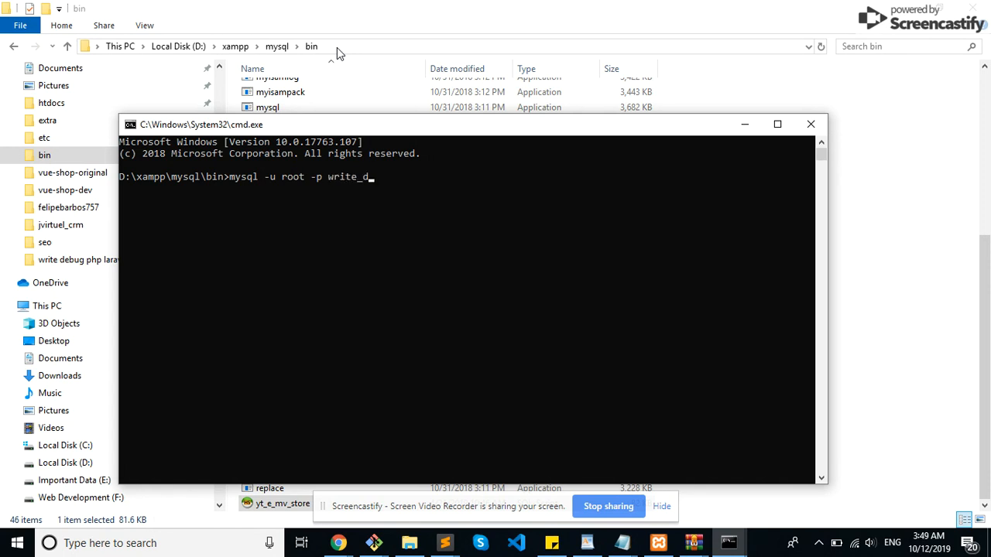
{"action": "type", "text": "b_name_here < write_fiel"}
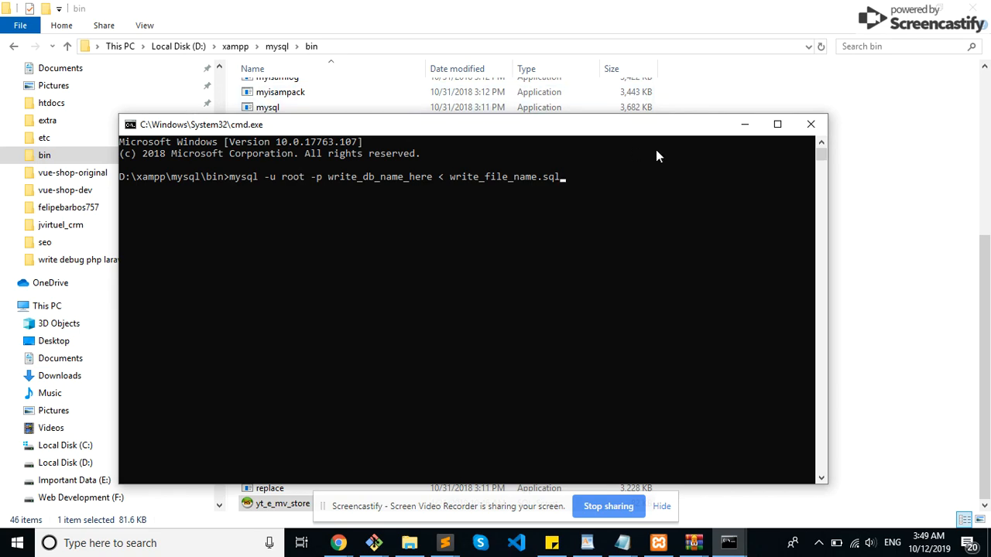
{"action": "left_click", "coordinate": [744, 125]}
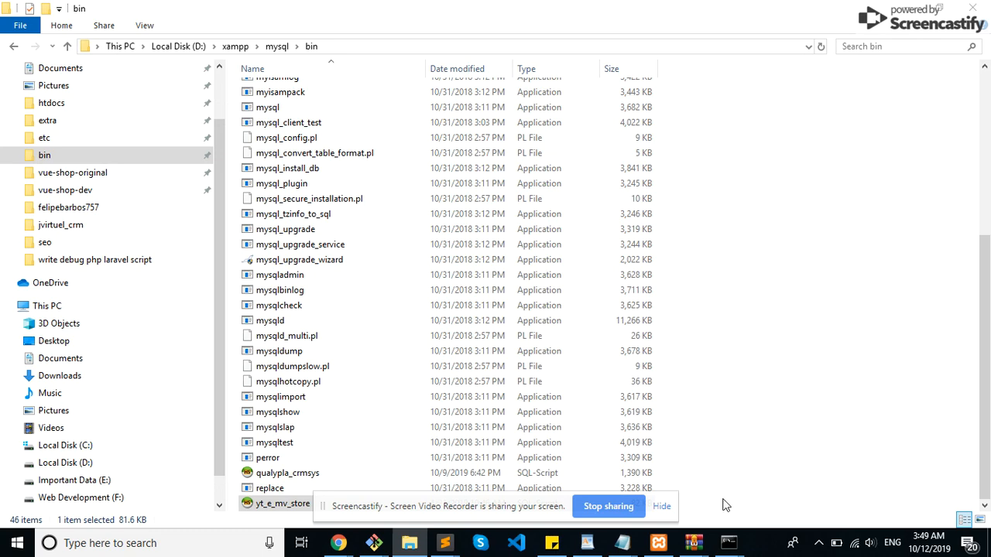
{"action": "mouse_move", "coordinate": [728, 544]}
{"action": "left_click", "coordinate": [848, 496]}
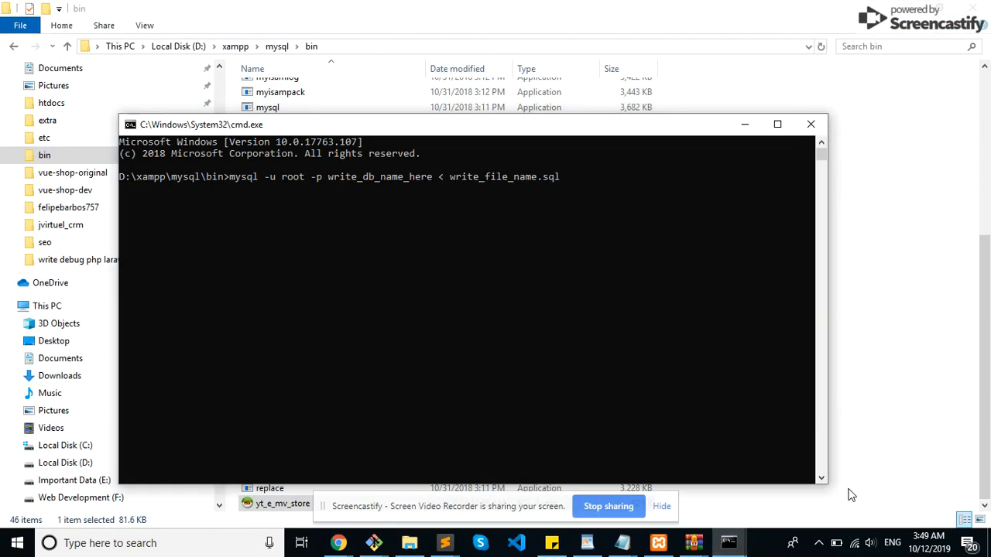
Step: Minimize the command prompt, switch to phpMyAdmin in Chrome and examine the table list of the yt_e_mv_store database
{"action": "left_click_drag", "start_coordinate": [633, 128], "coordinate": [630, 98]}
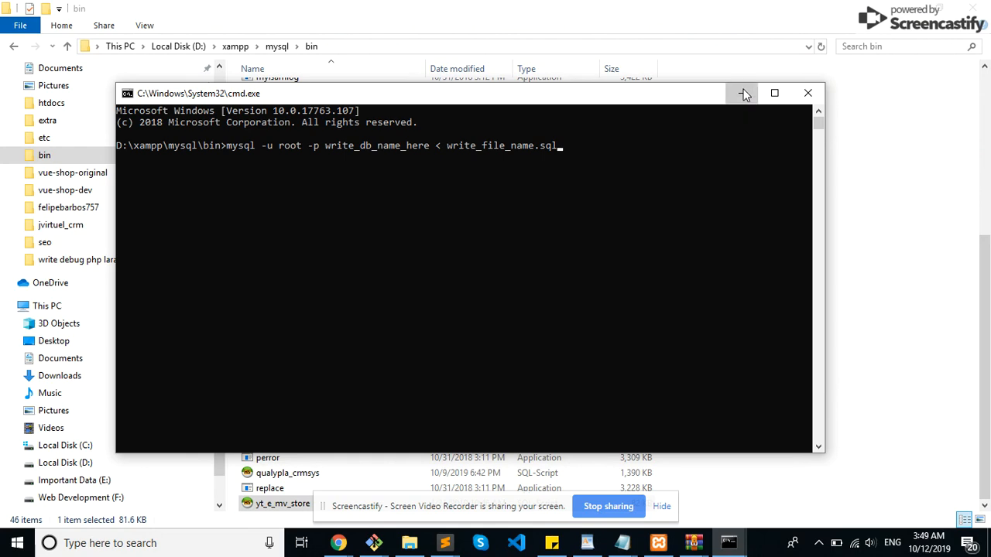
{"action": "left_click", "coordinate": [744, 94]}
{"action": "mouse_move", "coordinate": [381, 544]}
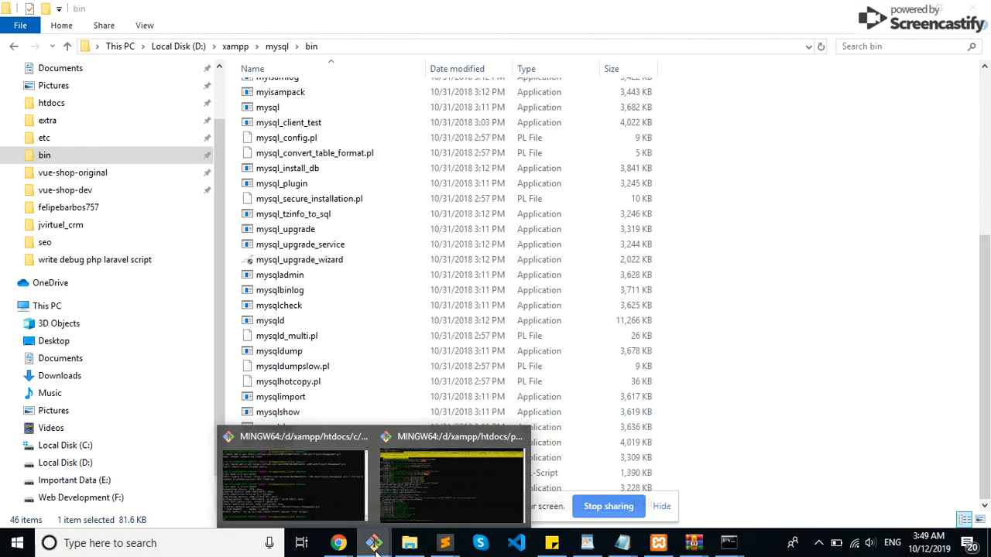
{"action": "mouse_move", "coordinate": [338, 544]}
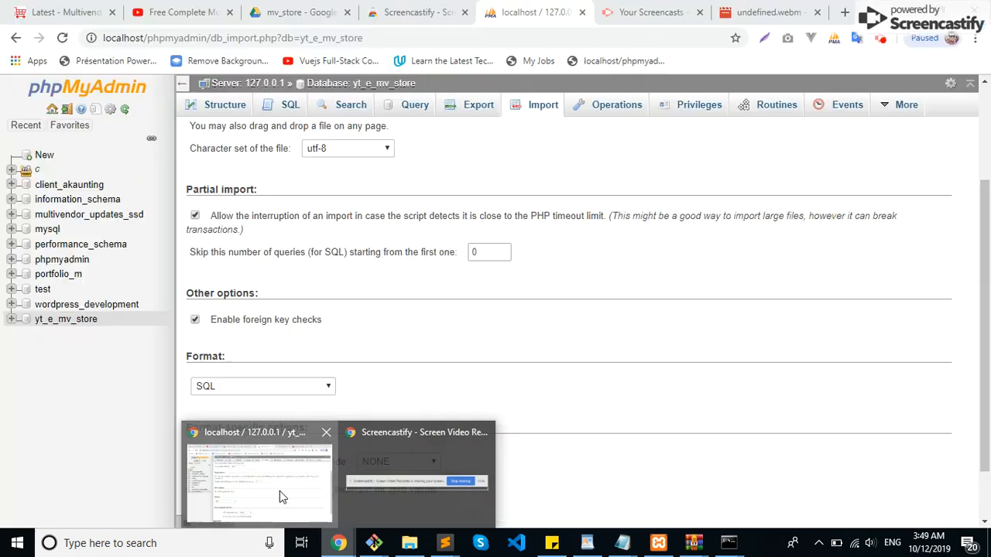
{"action": "left_click", "coordinate": [279, 490]}
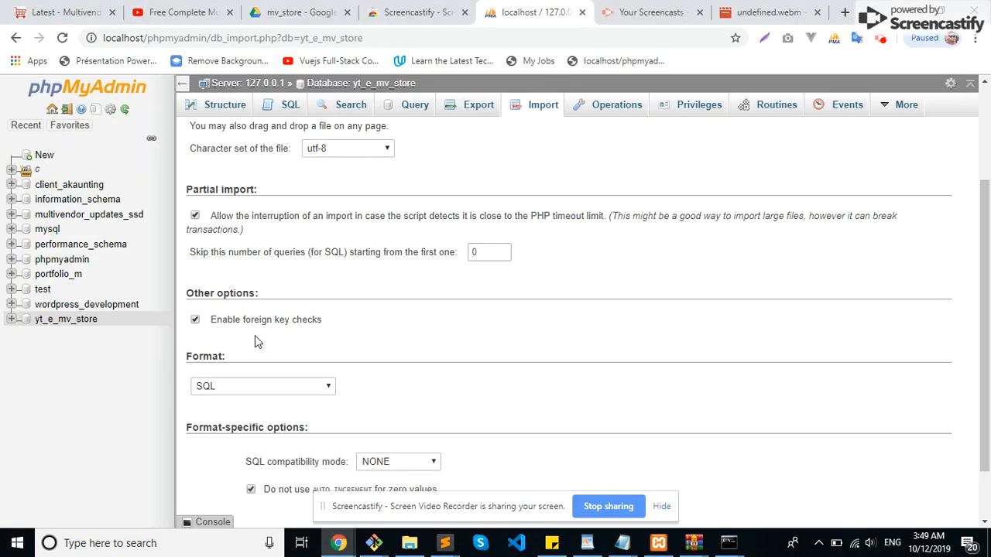
{"action": "left_click", "coordinate": [56, 324]}
{"action": "scroll", "coordinate": [240, 255], "scroll_direction": "down", "scroll_amount": 1}
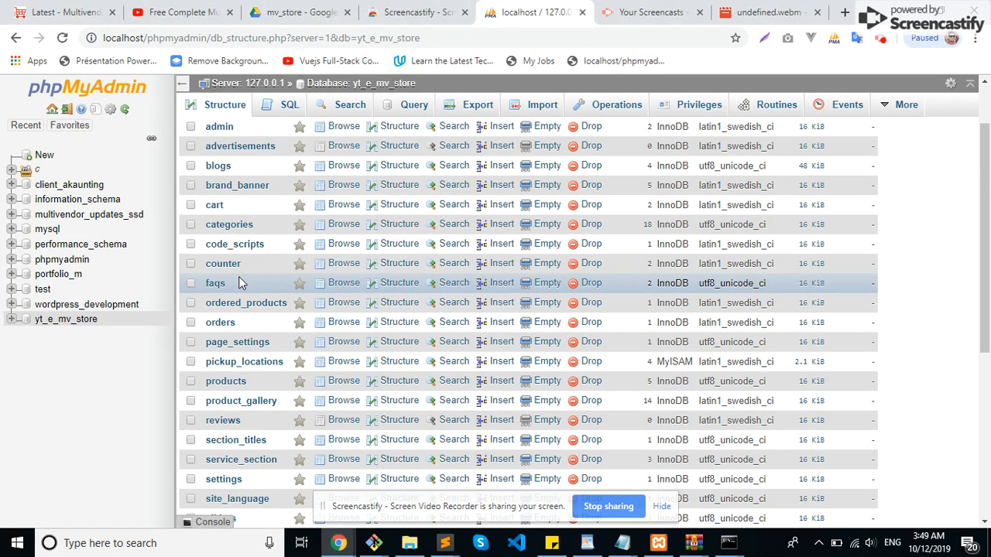
{"action": "scroll", "coordinate": [238, 283], "scroll_direction": "down", "scroll_amount": 3}
{"action": "scroll", "coordinate": [238, 282], "scroll_direction": "up", "scroll_amount": 4}
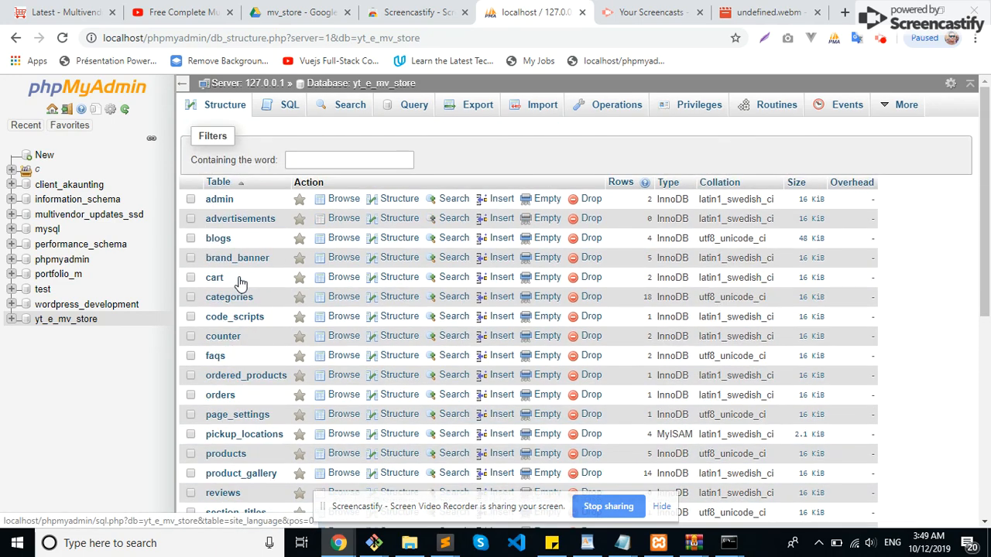
Step: Show the store's home page in the browser and highlight its local address mv_store.dev.com
{"action": "left_click", "coordinate": [63, 12]}
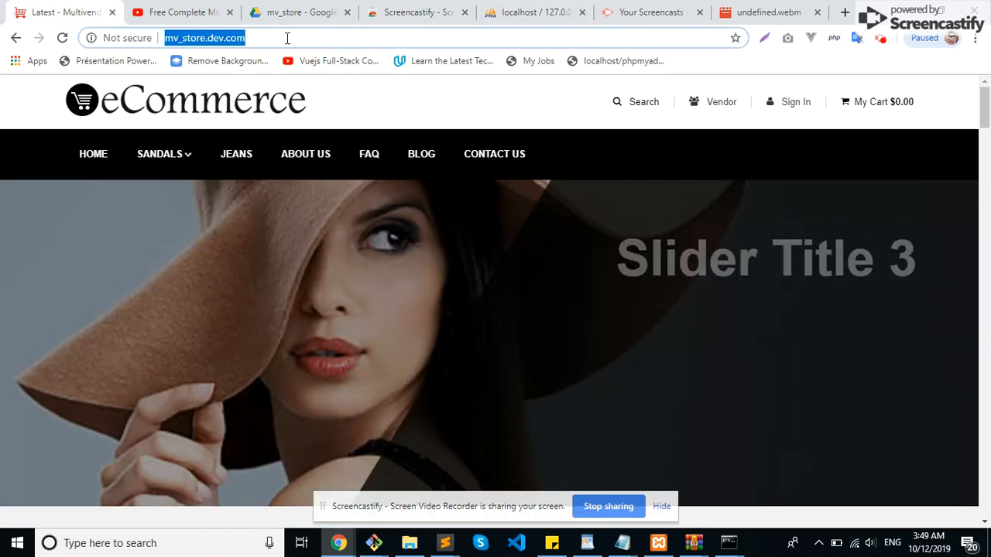
{"action": "left_click", "coordinate": [287, 38]}
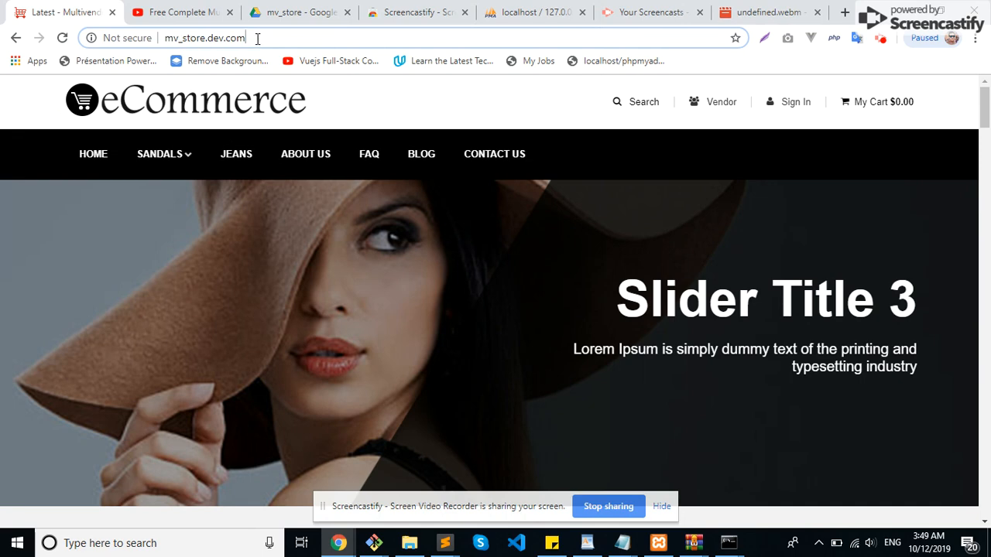
{"action": "triple_click", "coordinate": [257, 38]}
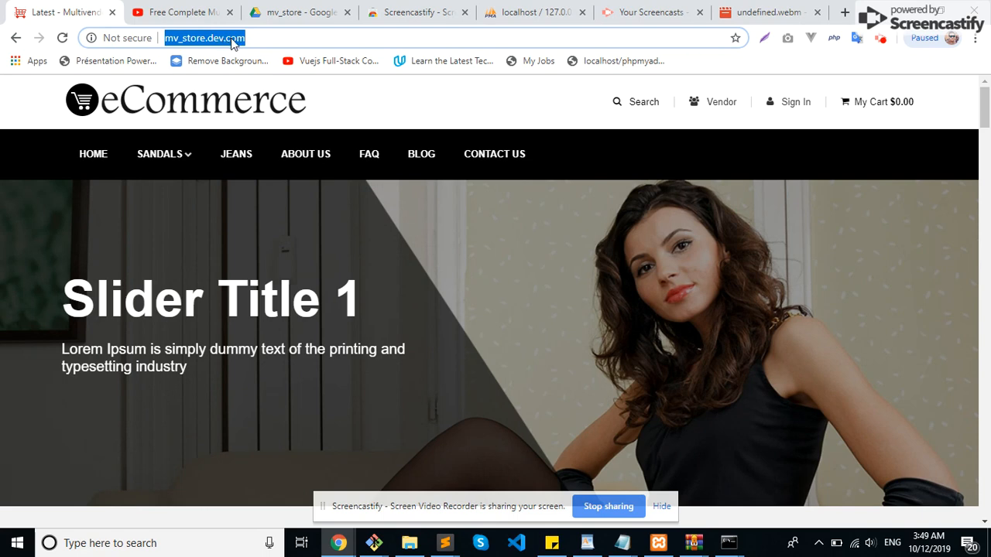
Step: Switch to File Explorer and open the httpd-vhosts file from the xampp\apache\conf\extra folder
{"action": "left_click", "coordinate": [409, 545]}
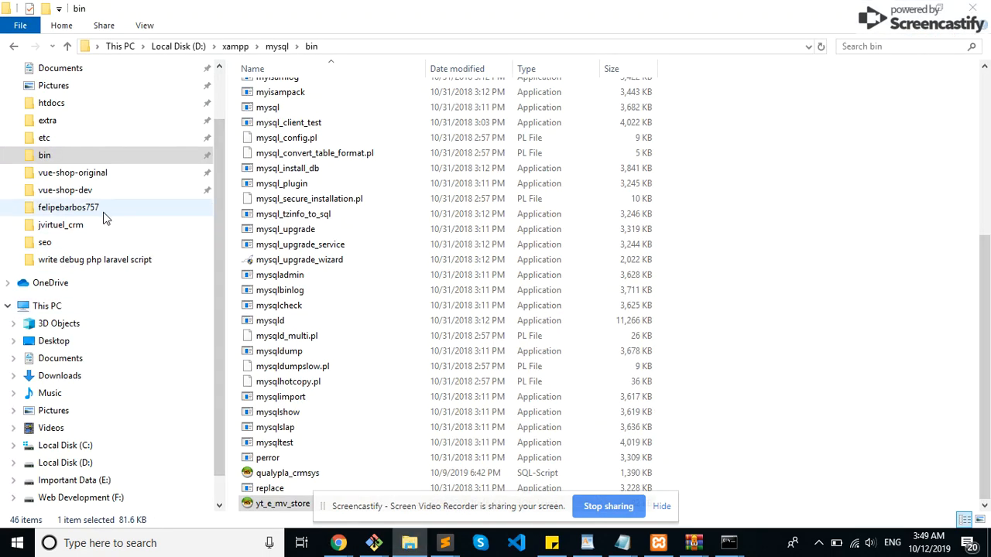
{"action": "left_click", "coordinate": [48, 124]}
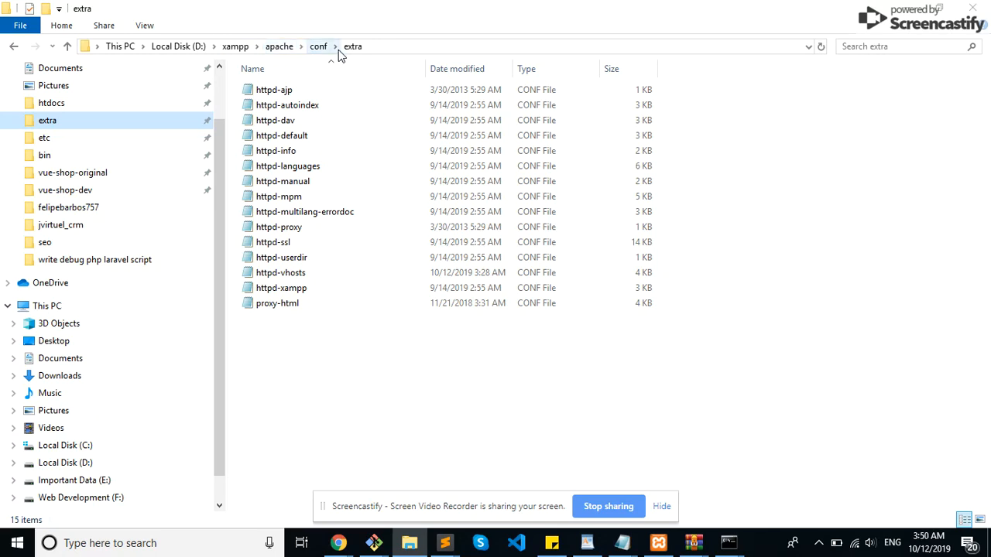
{"action": "left_click", "coordinate": [284, 277]}
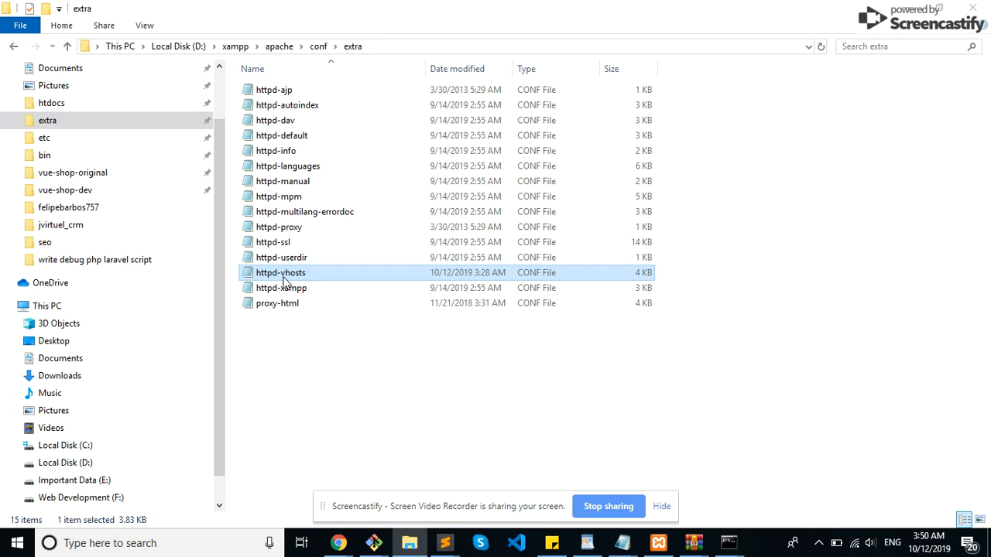
{"action": "double_click", "coordinate": [284, 281]}
Step: Highlight the mv_store VirtualHost block, its DocumentRoot path "D:/xampp/htdocs/mv_store" and its ServerName mv_store.dev.com
{"action": "scroll", "coordinate": [433, 171], "scroll_direction": "down", "scroll_amount": 4}
{"action": "scroll", "coordinate": [445, 164], "scroll_direction": "down", "scroll_amount": 15}
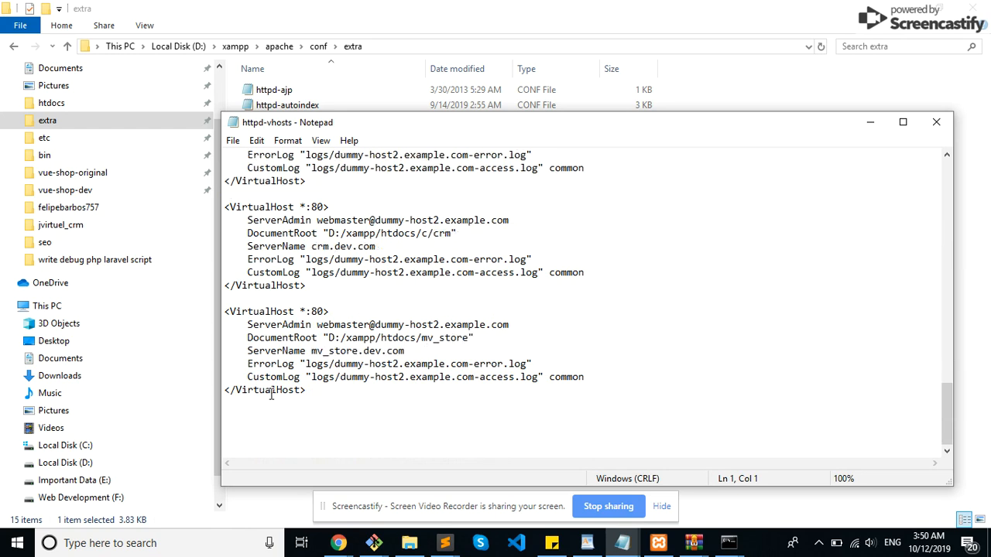
{"action": "left_click_drag", "start_coordinate": [317, 392], "coordinate": [196, 313]}
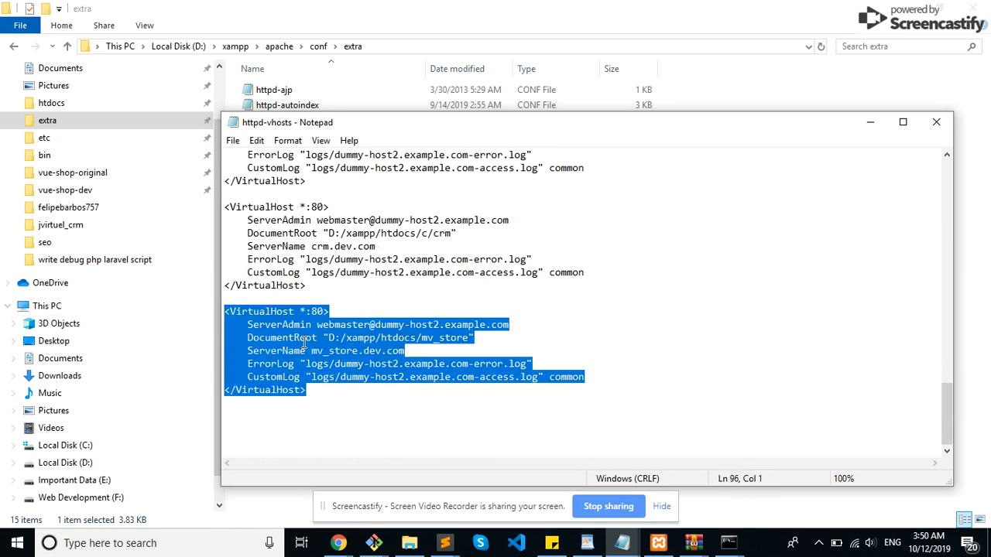
{"action": "left_click", "coordinate": [305, 377]}
{"action": "left_click_drag", "start_coordinate": [330, 337], "coordinate": [470, 337]}
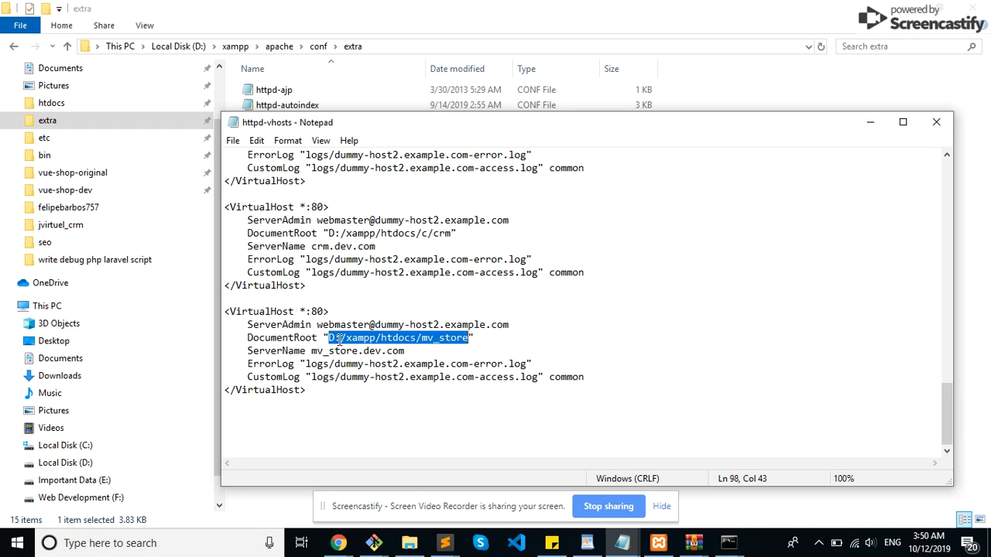
{"action": "left_click_drag", "start_coordinate": [249, 350], "coordinate": [406, 351]}
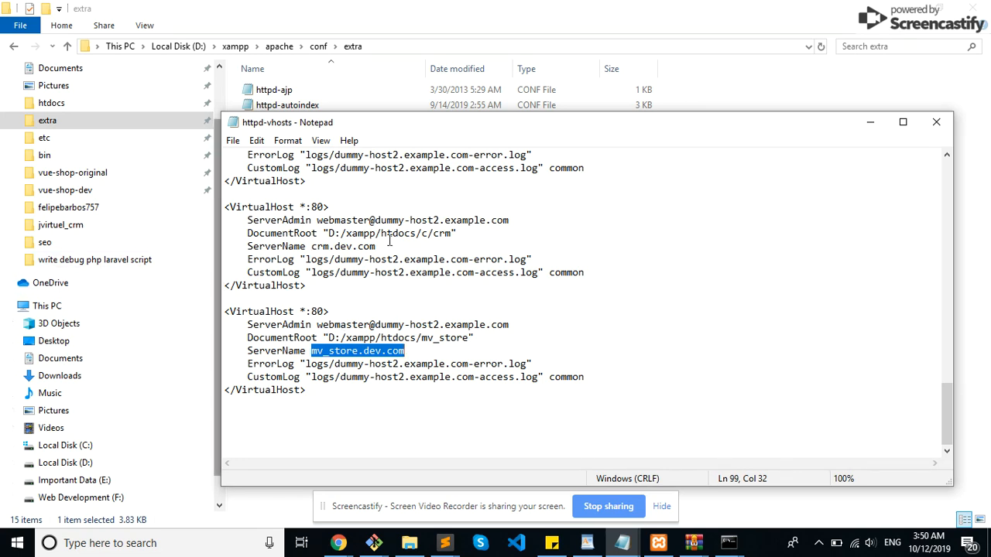
{"action": "left_click_drag", "start_coordinate": [400, 124], "coordinate": [404, 119]}
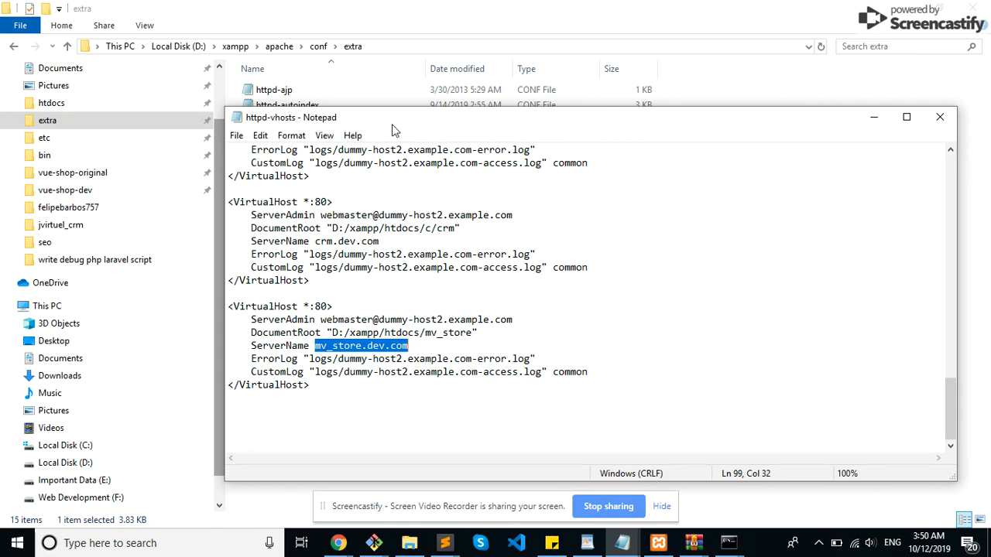
Step: Go to the C:\Windows\System32\drivers\etc folder and try to open the hosts file, dismissing the app choice
{"action": "left_click", "coordinate": [124, 188]}
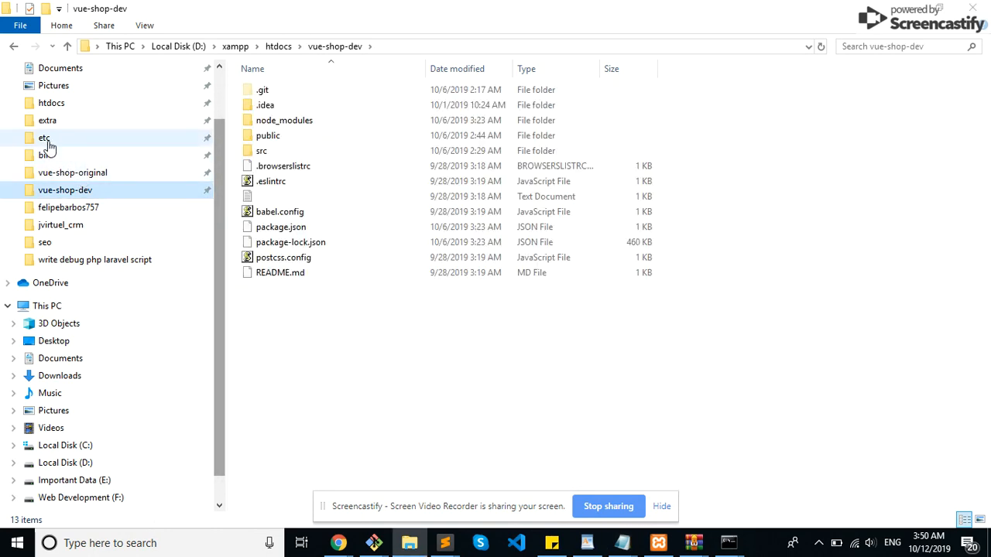
{"action": "left_click", "coordinate": [48, 141]}
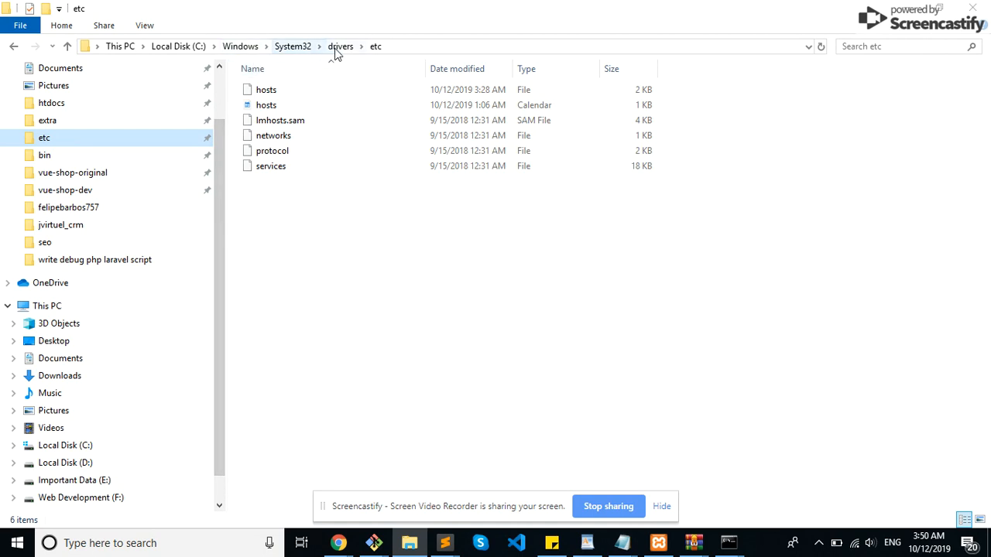
{"action": "double_click", "coordinate": [276, 93]}
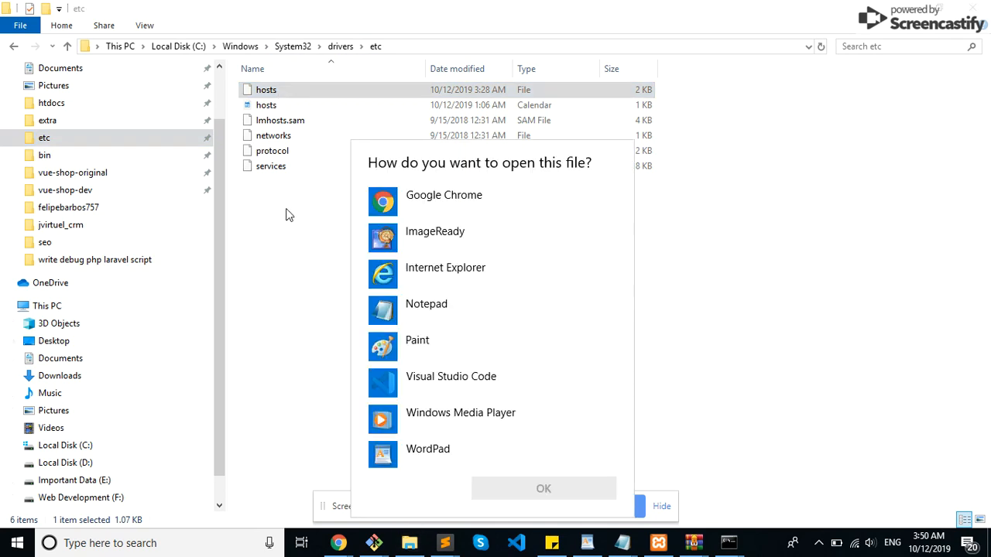
{"action": "left_click", "coordinate": [286, 316]}
Step: Open the properties of the hosts file and show its security permissions
{"action": "right_click", "coordinate": [261, 92]}
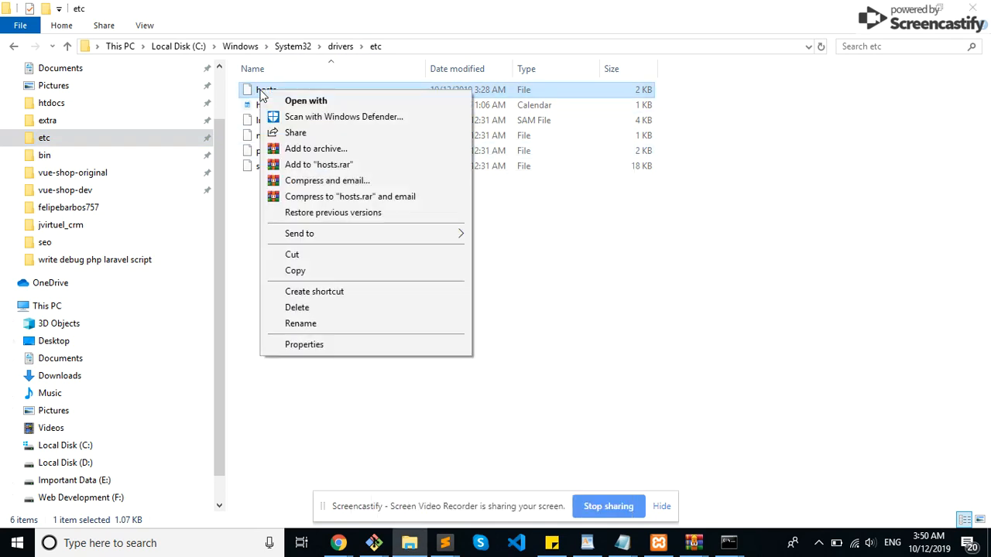
{"action": "left_click", "coordinate": [304, 345]}
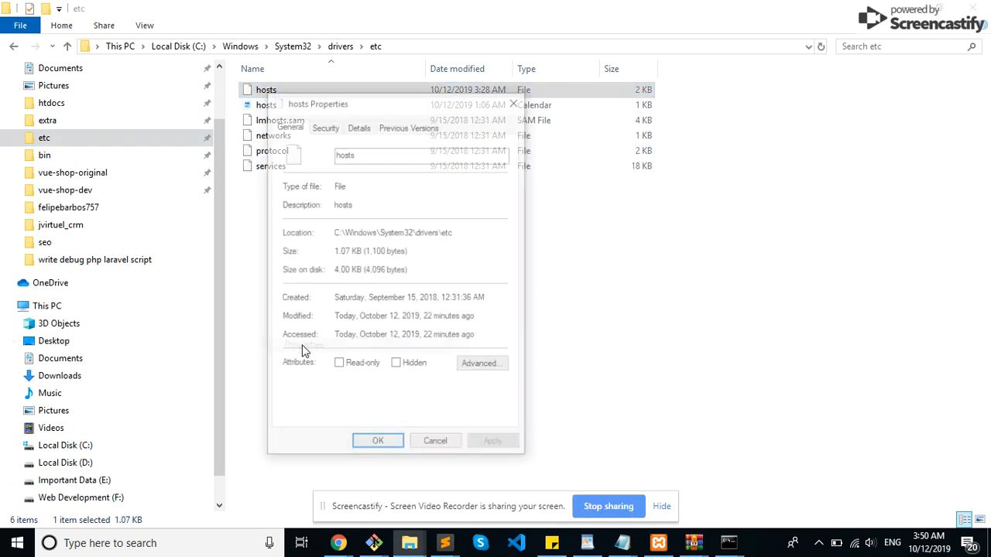
{"action": "left_click", "coordinate": [325, 127]}
{"action": "left_click", "coordinate": [358, 126]}
{"action": "left_click", "coordinate": [409, 126]}
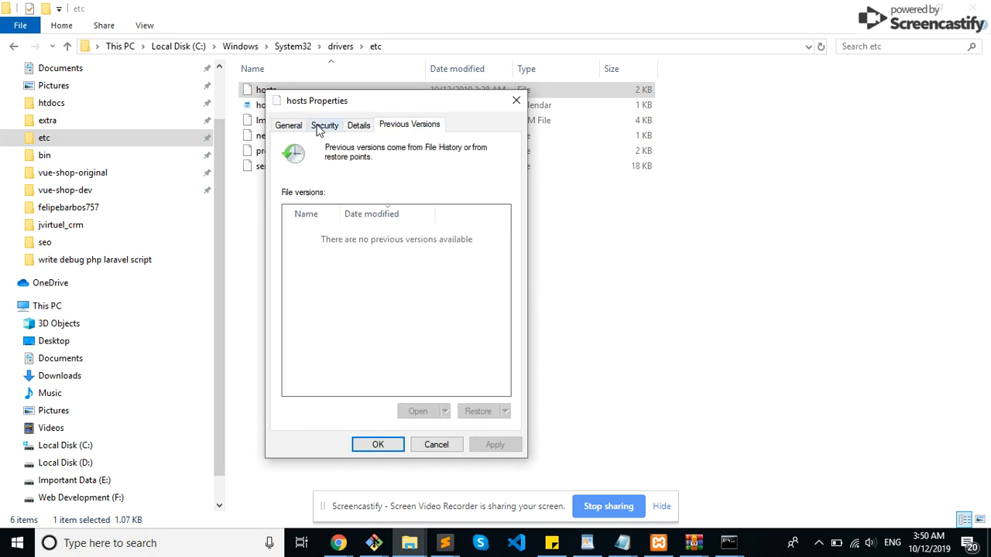
{"action": "left_click", "coordinate": [288, 126]}
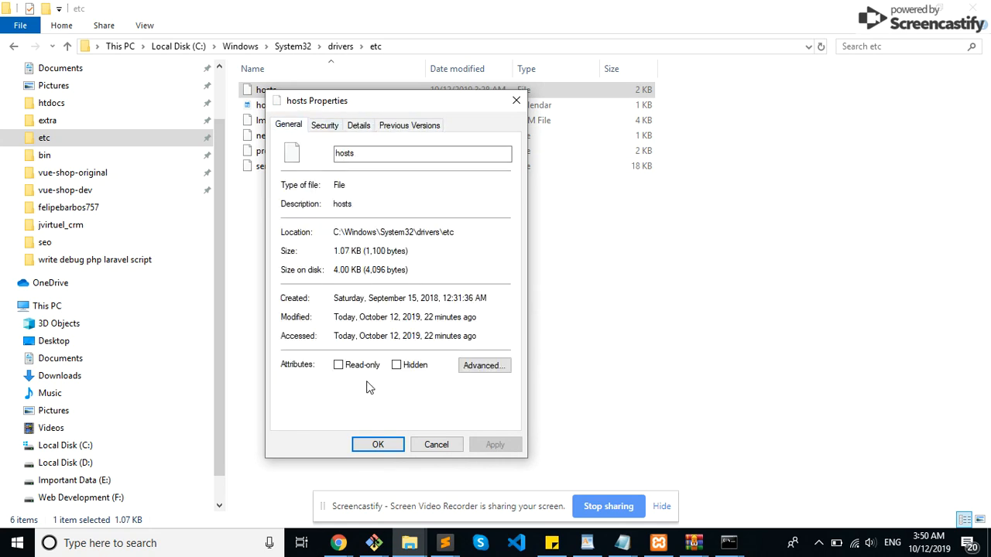
{"action": "left_click", "coordinate": [324, 128]}
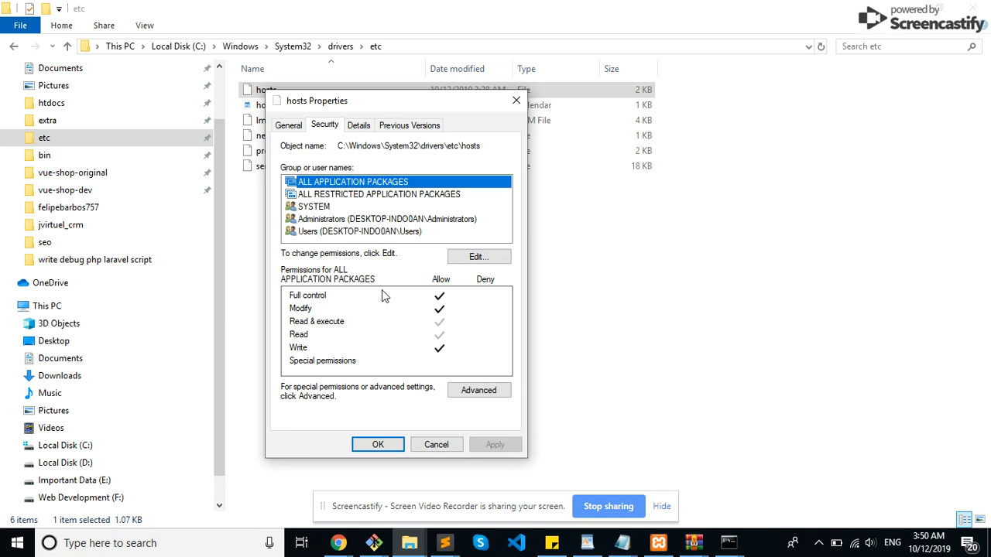
Step: Check the Users group's permissions for hosts, show the permission editor, and close both dialogs without changes
{"action": "left_click", "coordinate": [348, 232]}
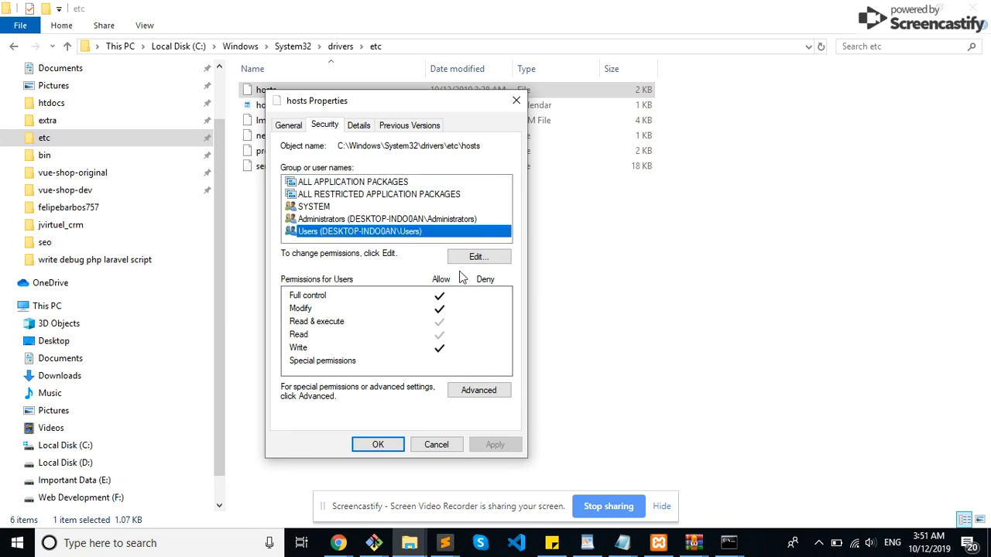
{"action": "left_click", "coordinate": [475, 255]}
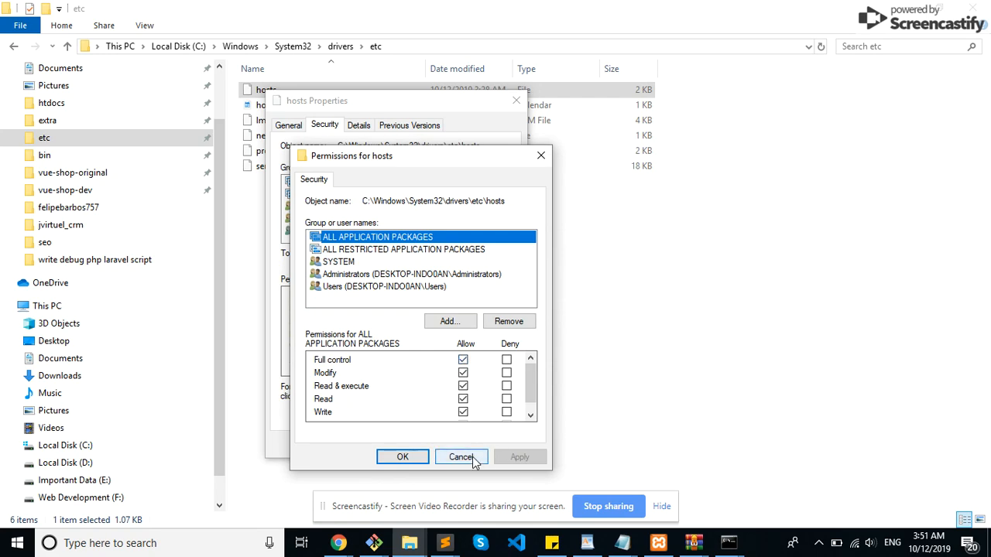
{"action": "left_click", "coordinate": [471, 458]}
{"action": "left_click", "coordinate": [516, 100]}
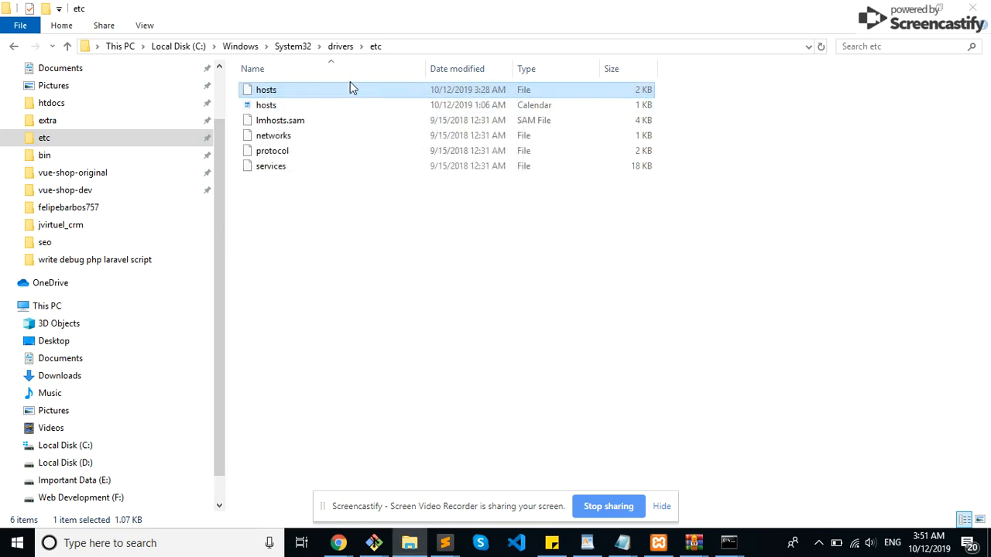
Step: Open the hosts file with Notepad
{"action": "double_click", "coordinate": [292, 96]}
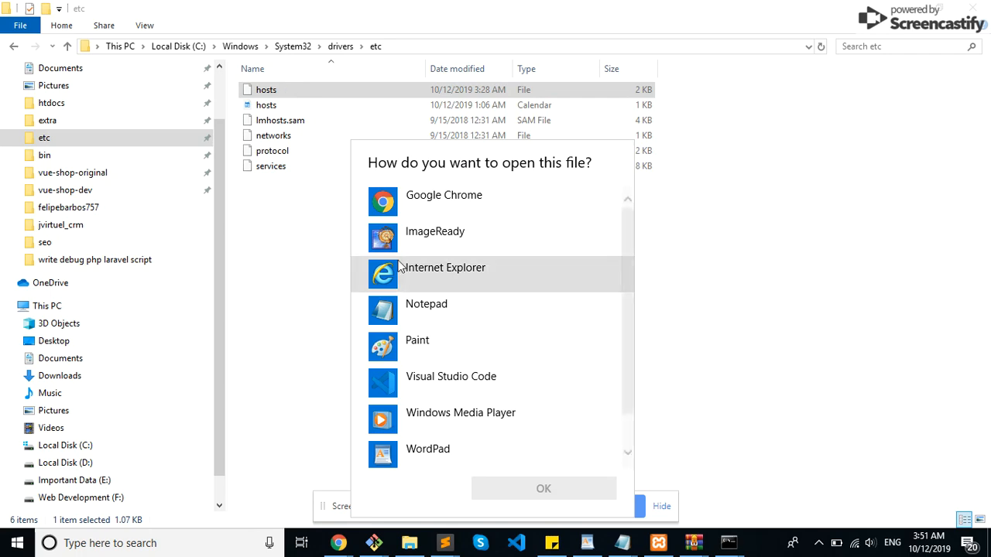
{"action": "left_click", "coordinate": [404, 317]}
{"action": "left_click", "coordinate": [517, 486]}
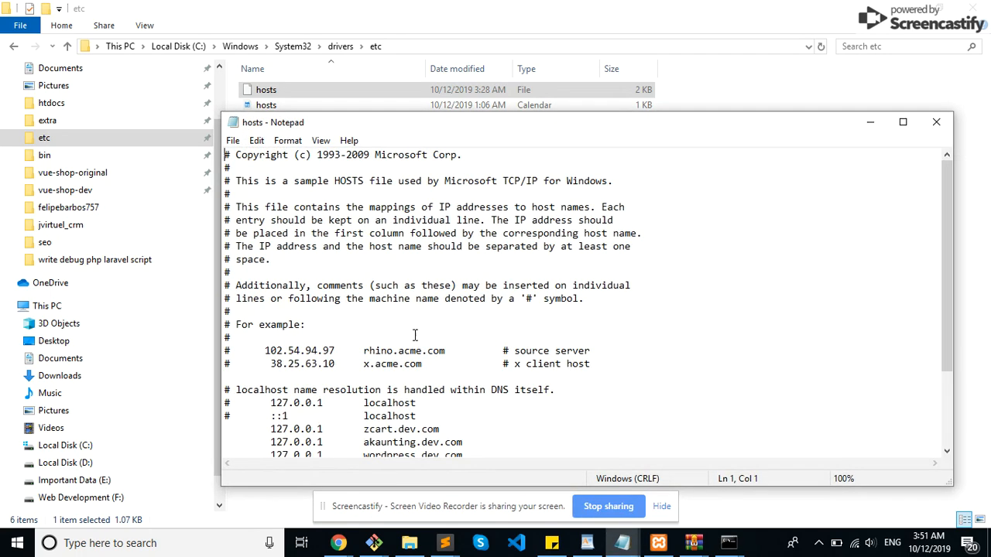
Step: Highlight the localhost line, the 127.0.0.1 mv_store.dev.com entry and its host name in the hosts file
{"action": "scroll", "coordinate": [424, 352], "scroll_direction": "down", "scroll_amount": 3}
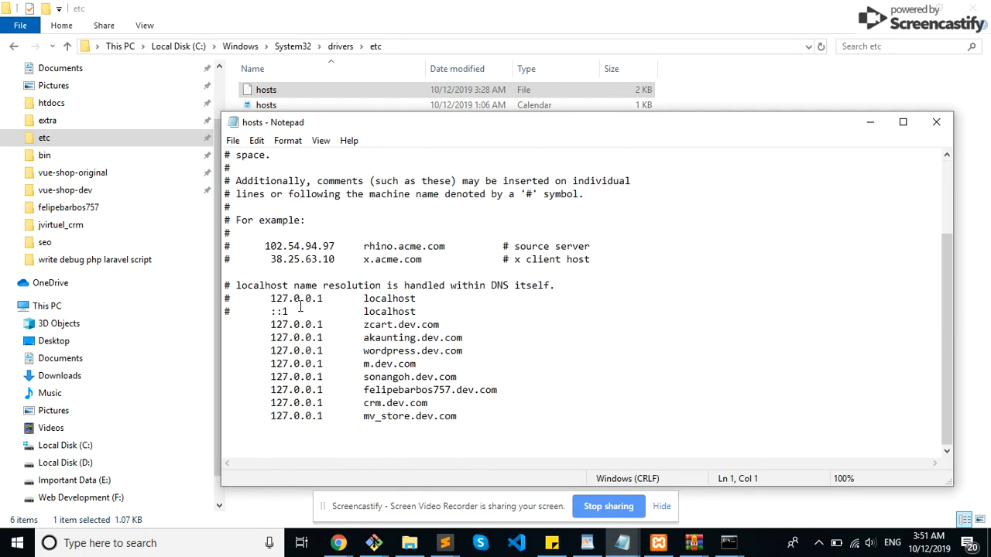
{"action": "left_click_drag", "start_coordinate": [270, 298], "coordinate": [435, 296]}
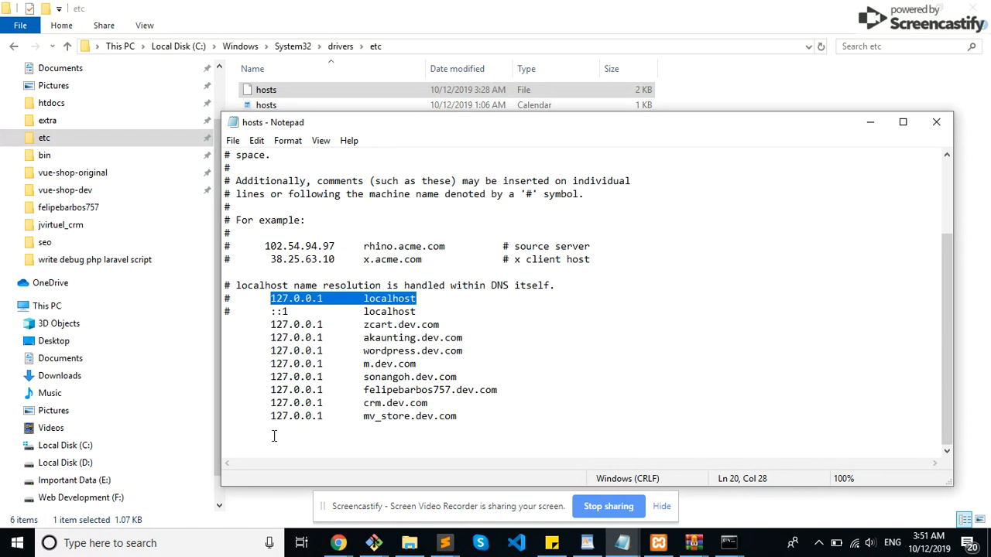
{"action": "left_click_drag", "start_coordinate": [271, 416], "coordinate": [469, 416]}
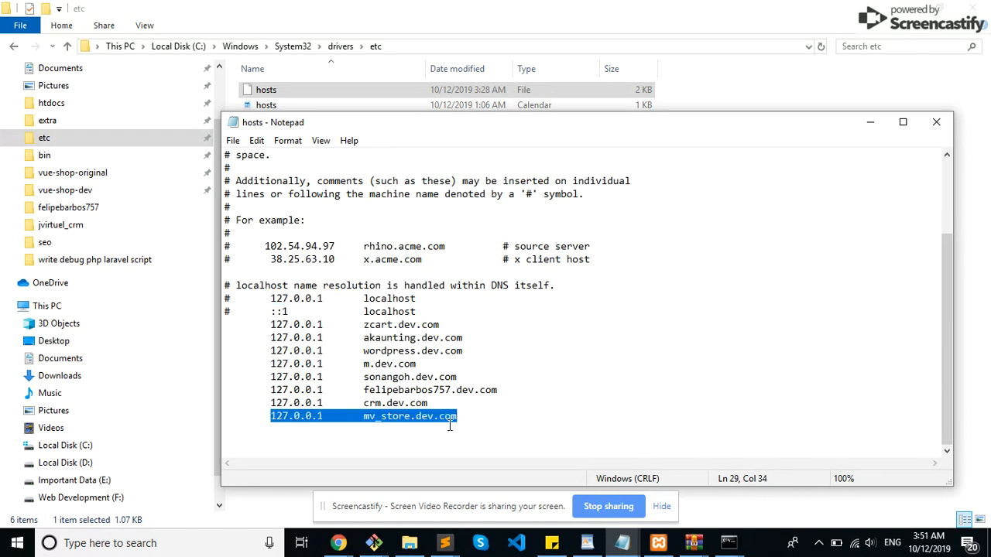
{"action": "left_click_drag", "start_coordinate": [363, 416], "coordinate": [457, 417]}
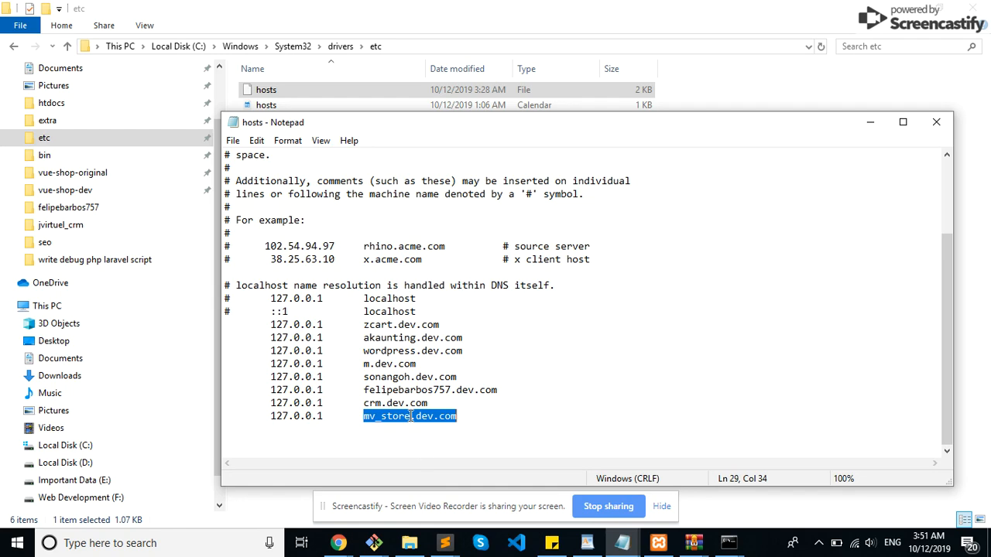
Step: Switch to the XAMPP Control Panel and restart Apache by stopping and starting its service
{"action": "left_click", "coordinate": [658, 542]}
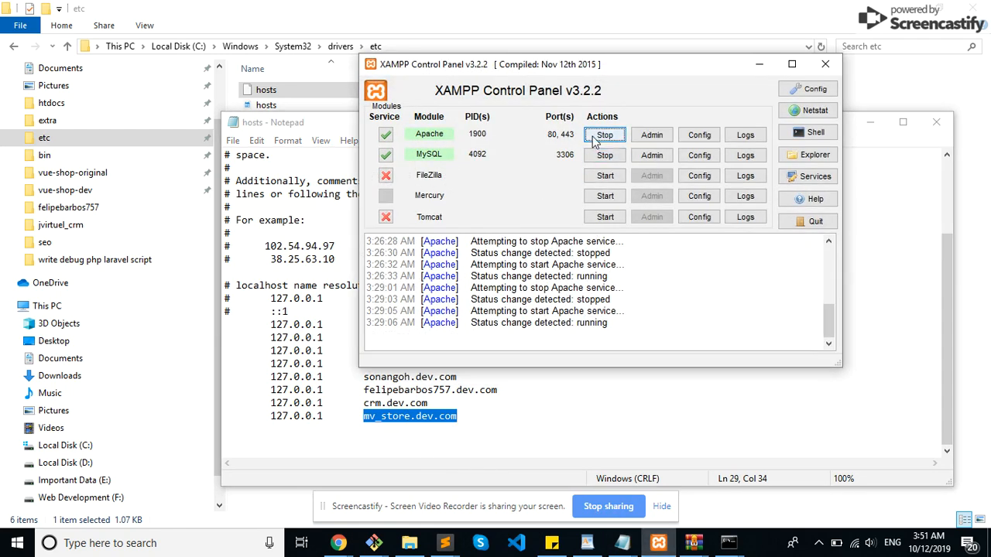
{"action": "left_click", "coordinate": [594, 138]}
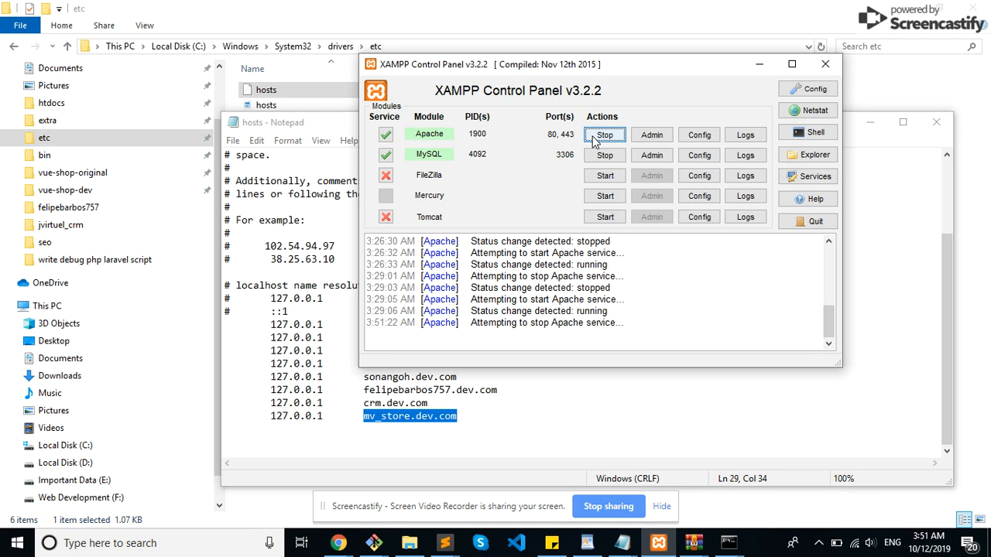
{"action": "left_click", "coordinate": [603, 135]}
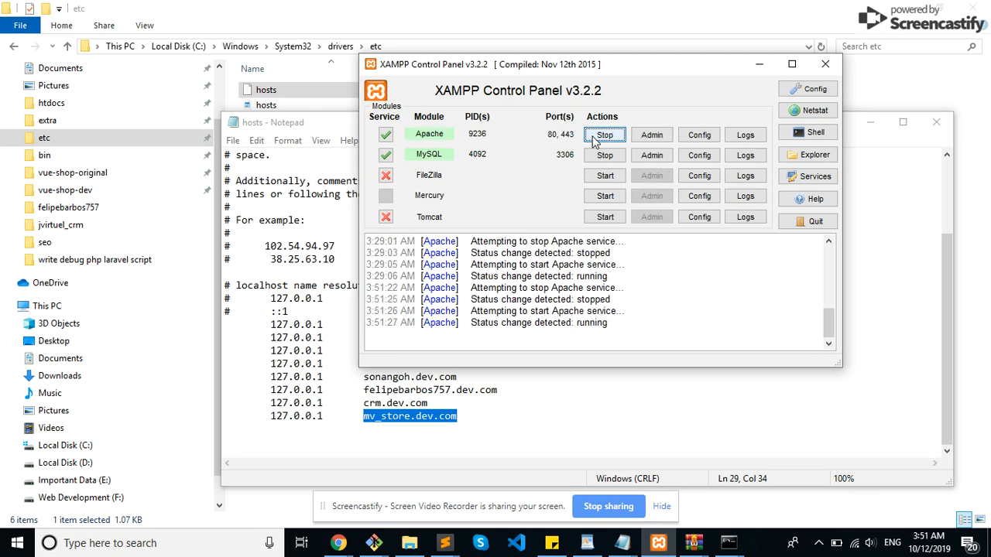
Step: Switch to Chrome, reload mv_store.dev.com and look through the storefront home page down to the popular products
{"action": "left_click", "coordinate": [338, 542]}
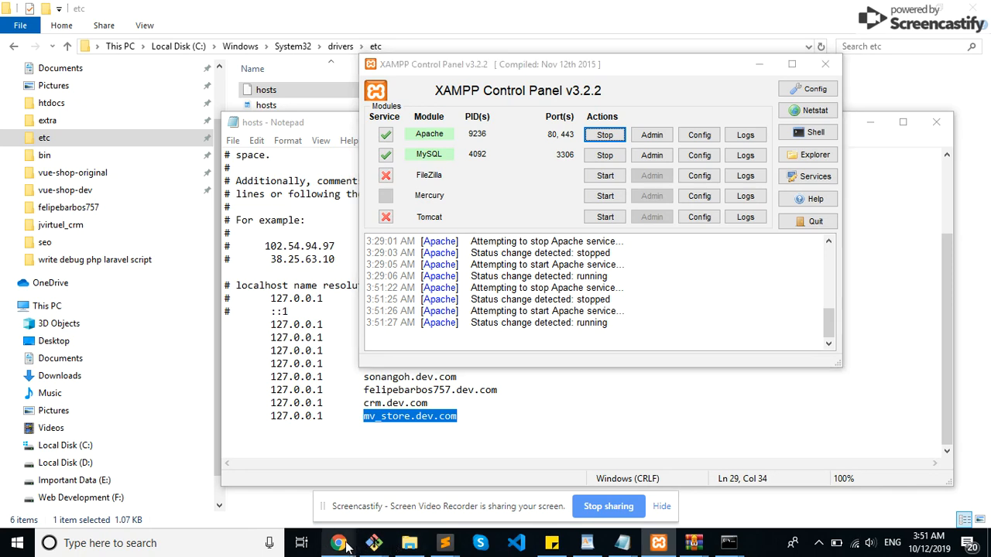
{"action": "left_click", "coordinate": [269, 464]}
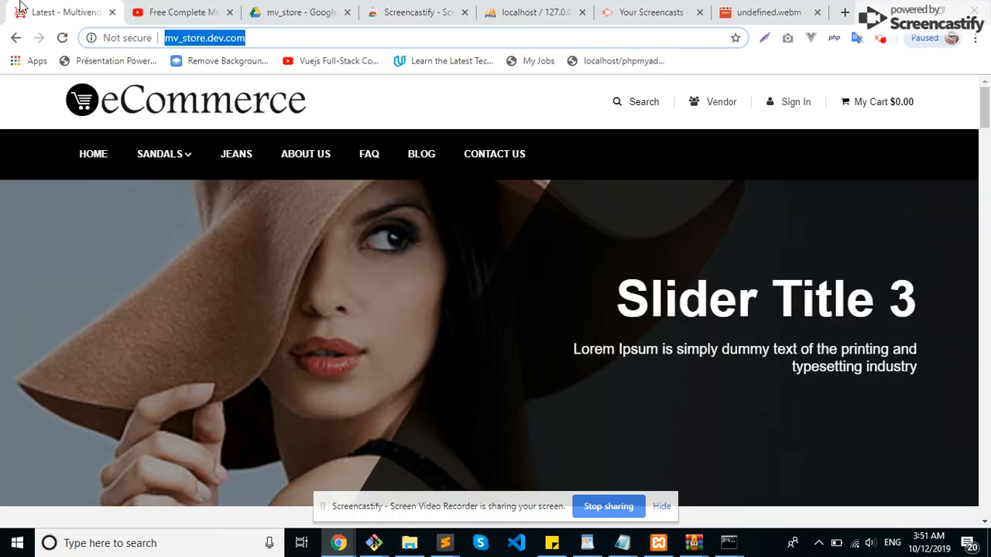
{"action": "left_click", "coordinate": [62, 37]}
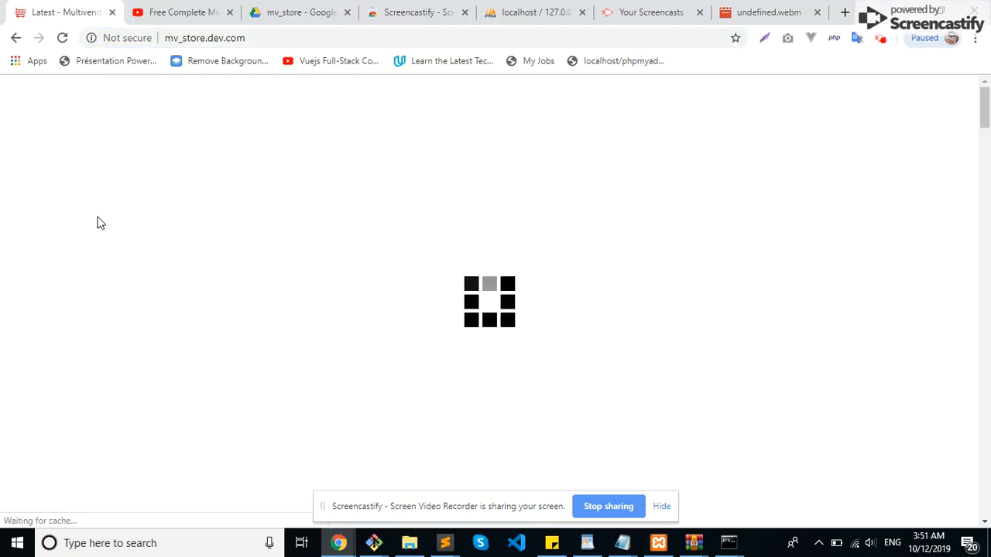
{"action": "scroll", "coordinate": [101, 222], "scroll_direction": "down", "scroll_amount": 3}
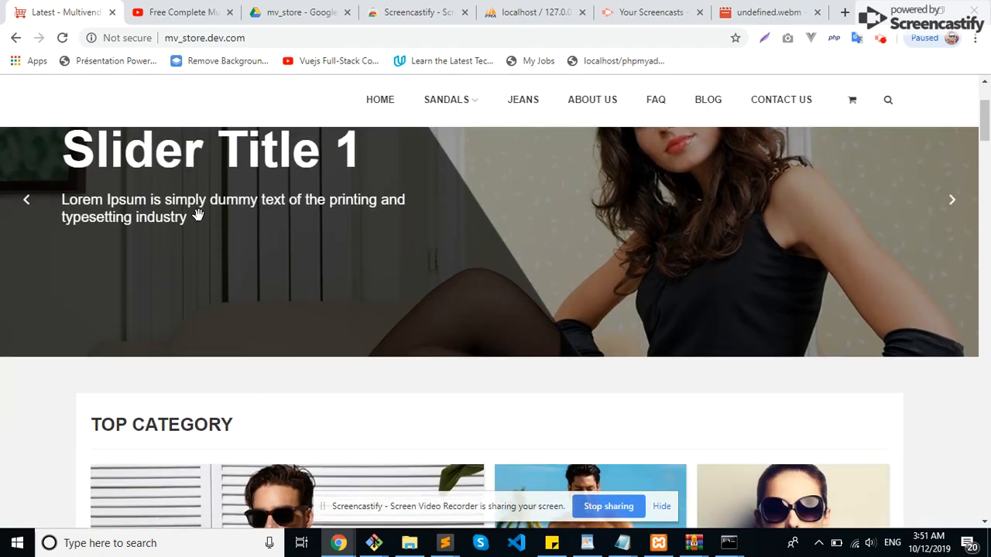
{"action": "scroll", "coordinate": [199, 216], "scroll_direction": "down", "scroll_amount": 10}
{"action": "scroll", "coordinate": [199, 223], "scroll_direction": "down", "scroll_amount": 7}
{"action": "scroll", "coordinate": [199, 222], "scroll_direction": "down", "scroll_amount": 7}
{"action": "scroll", "coordinate": [256, 229], "scroll_direction": "down", "scroll_amount": 2}
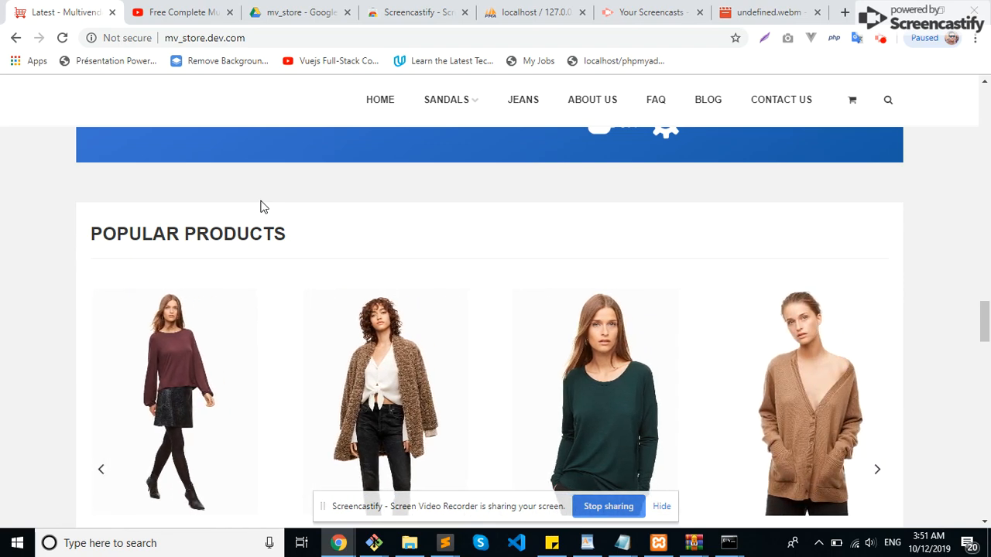
{"action": "scroll", "coordinate": [260, 206], "scroll_direction": "down", "scroll_amount": 1}
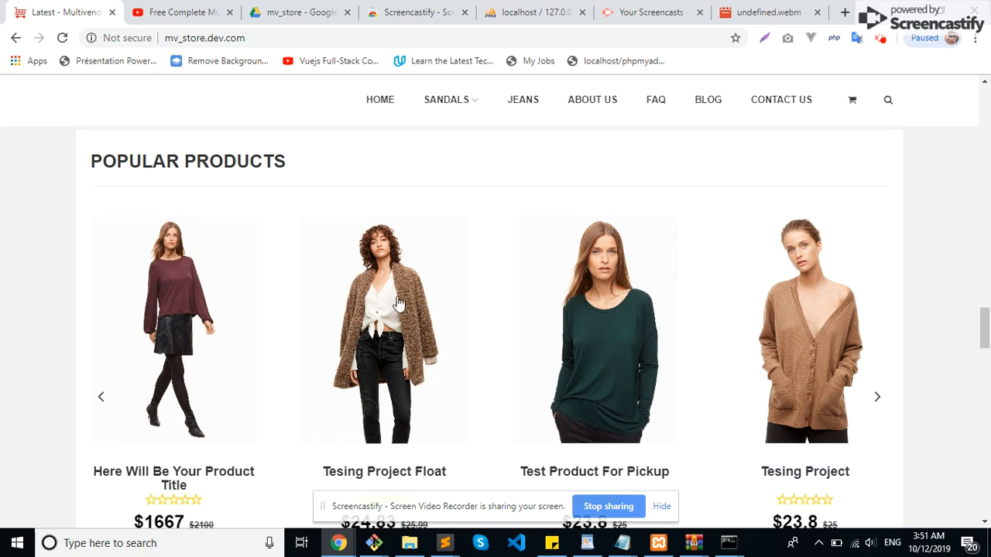